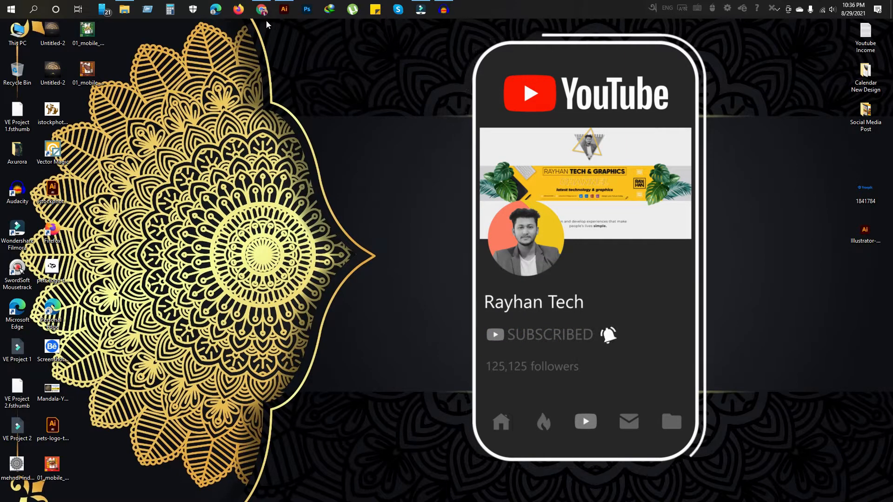
Switch to Chrome and review the earnings and downloads of the latest files on the Freepik contributor dashboard
{"action": "left_click", "coordinate": [261, 9]}
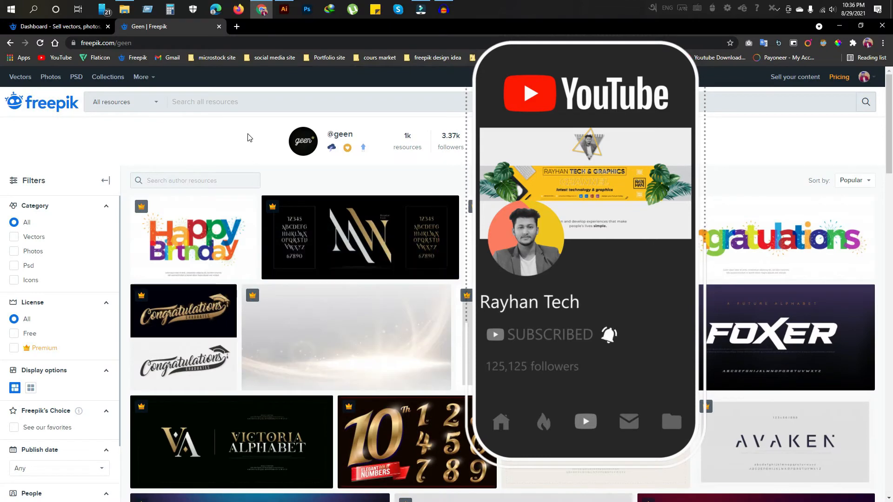
{"action": "left_click", "coordinate": [76, 28]}
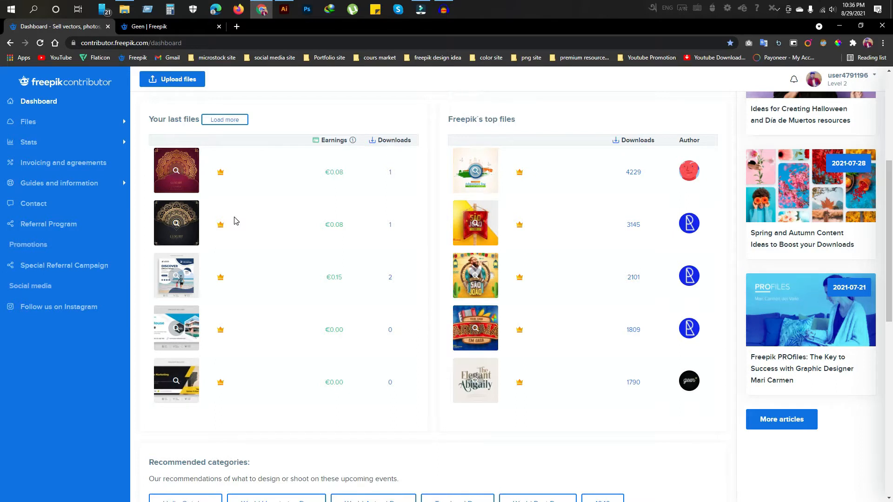
{"action": "mouse_move", "coordinate": [197, 229]}
{"action": "left_click", "coordinate": [840, 26]}
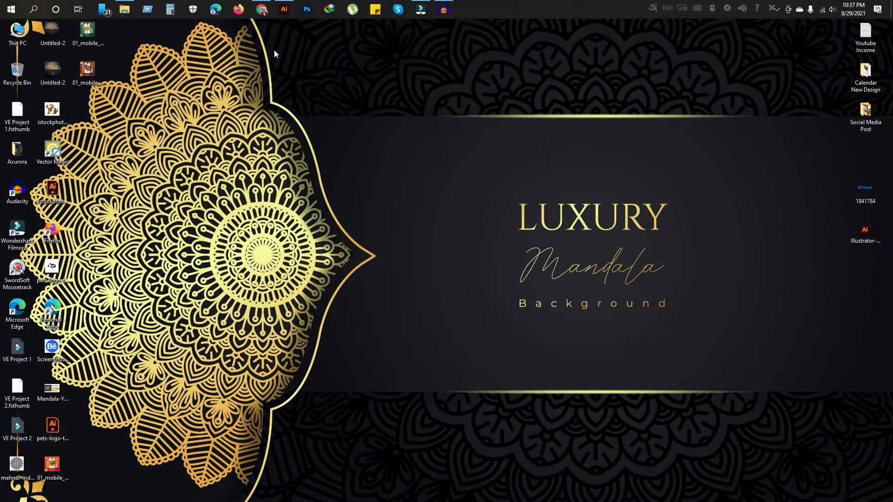
Switch to Illustrator and create a new document 1000 px wide and 1000 px high
{"action": "left_click", "coordinate": [284, 14]}
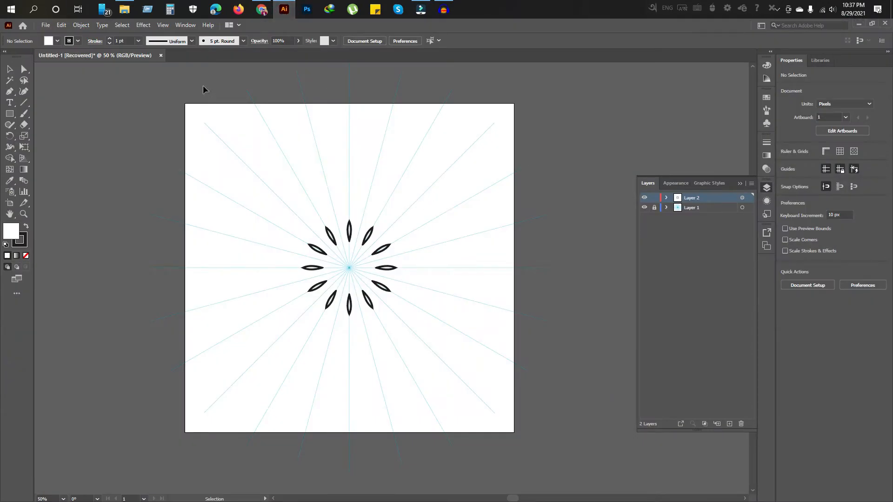
{"action": "scroll", "coordinate": [120, 169], "scroll_direction": "up", "scroll_amount": 3}
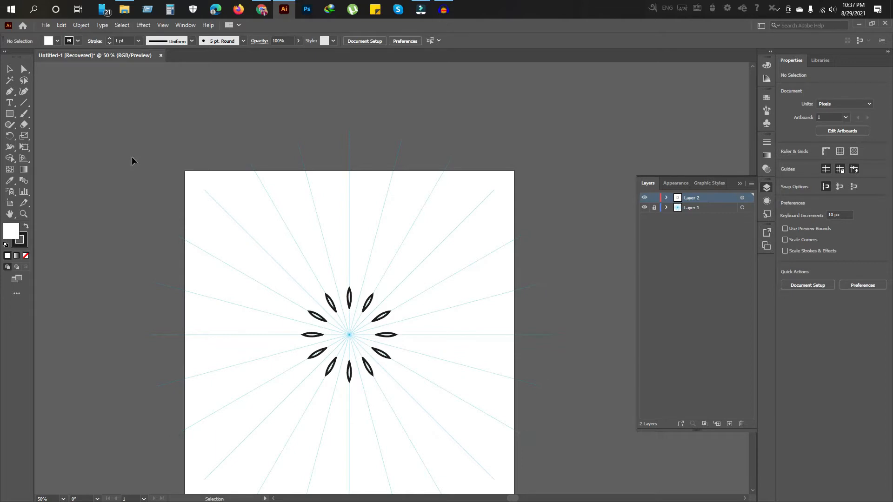
{"action": "key", "text": "a"}
{"action": "key", "text": "ctrl+n"}
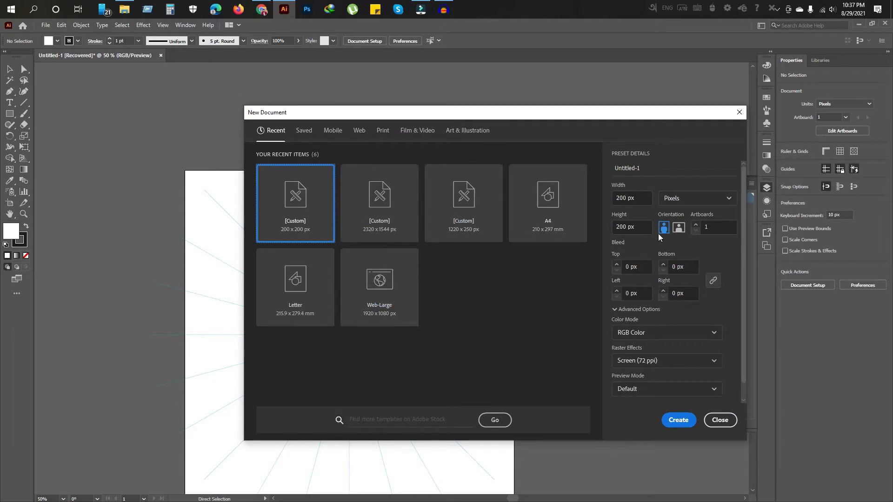
{"action": "double_click", "coordinate": [623, 197]}
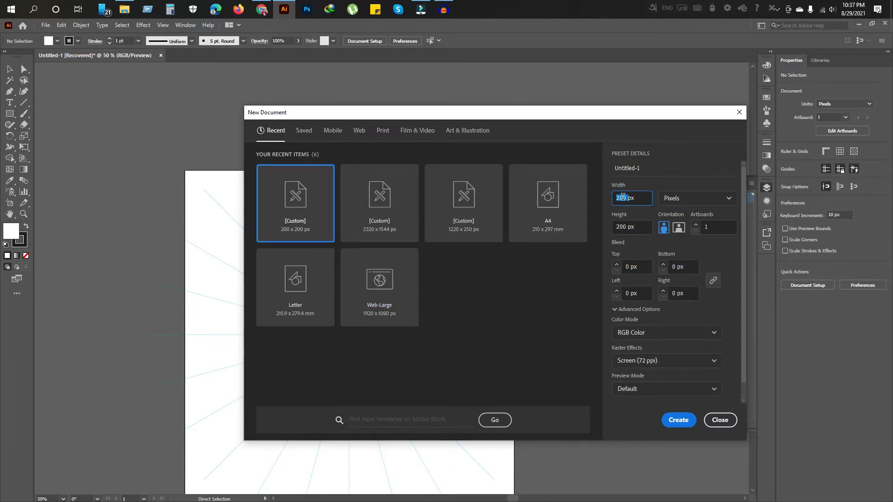
{"action": "type", "text": "1000"}
{"action": "left_click", "coordinate": [617, 227]}
{"action": "type", "text": "1000"}
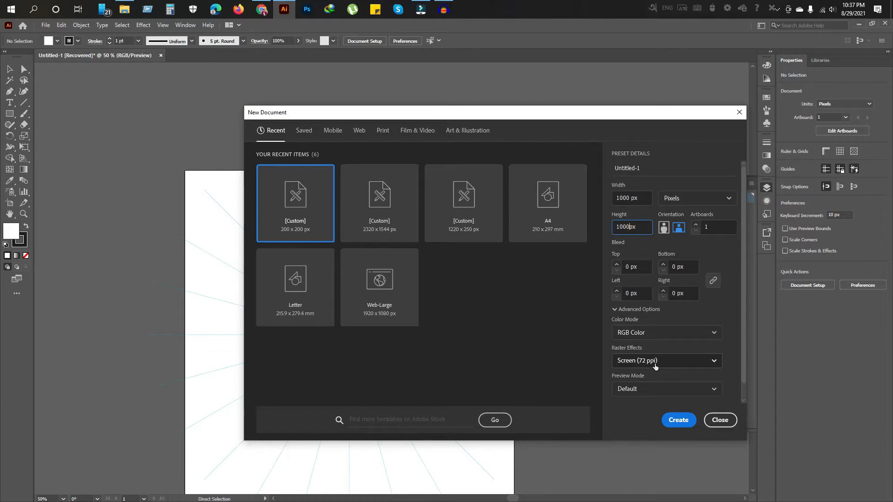
{"action": "left_click", "coordinate": [678, 420]}
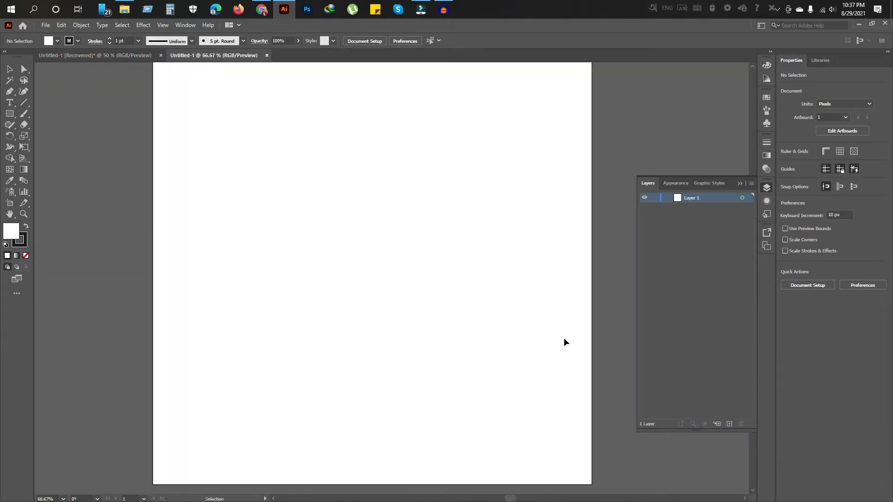
Draw a vertical line about 1446 px long through the horizontal centre of the artboard, extending past its upper and lower edges
{"action": "key", "text": "ctrl+minus"}
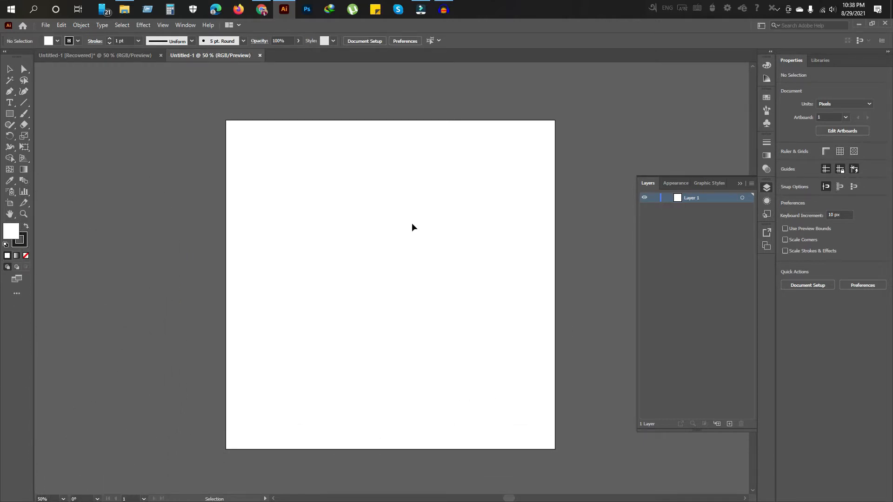
{"action": "key", "text": "l"}
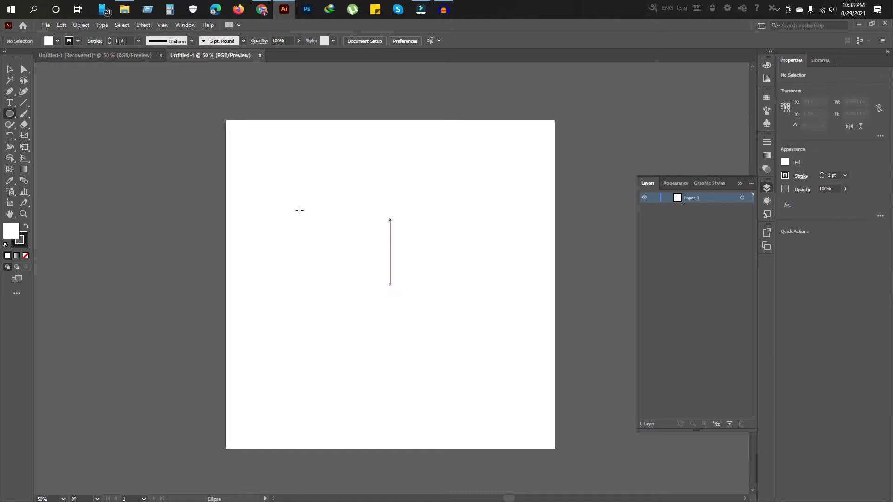
{"action": "left_click", "coordinate": [25, 103]}
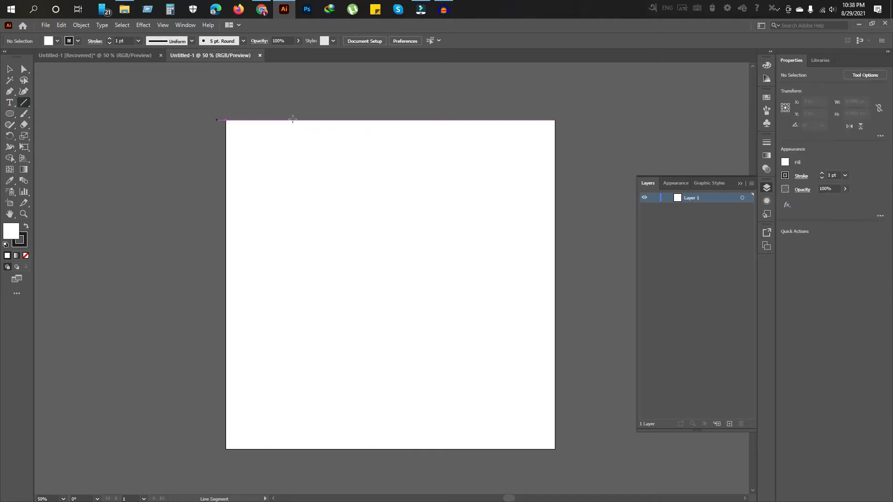
{"action": "left_click_drag", "start_coordinate": [390, 65], "coordinate": [377, 437]}
{"action": "scroll", "coordinate": [445, 447], "scroll_direction": "up", "scroll_amount": 2}
{"action": "scroll", "coordinate": [444, 447], "scroll_direction": "up", "scroll_amount": 2}
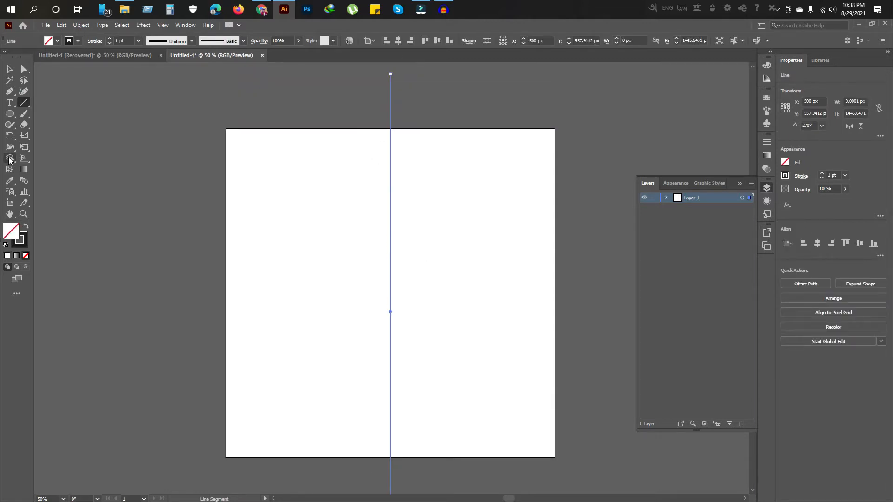
Align the vertical line to the vertical centre of the artboard
{"action": "left_click", "coordinate": [11, 69]}
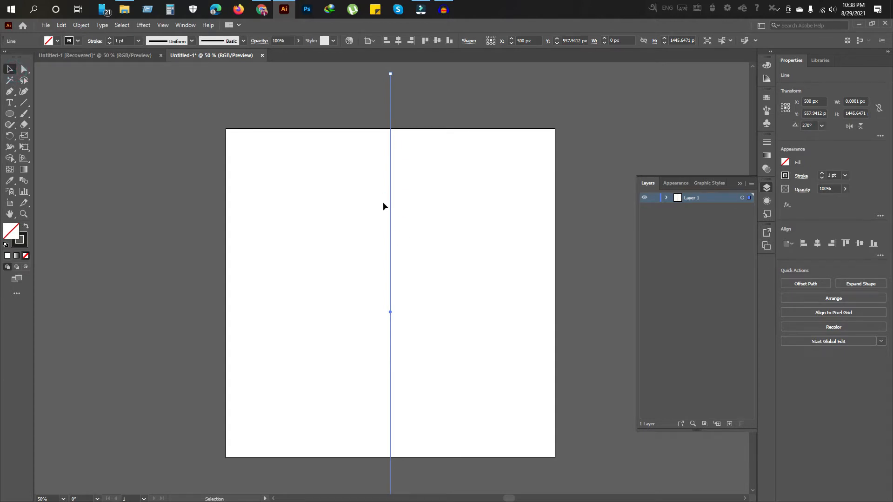
{"action": "left_click", "coordinate": [437, 40]}
{"action": "scroll", "coordinate": [440, 154], "scroll_direction": "down", "scroll_amount": 1, "text": "alt"}
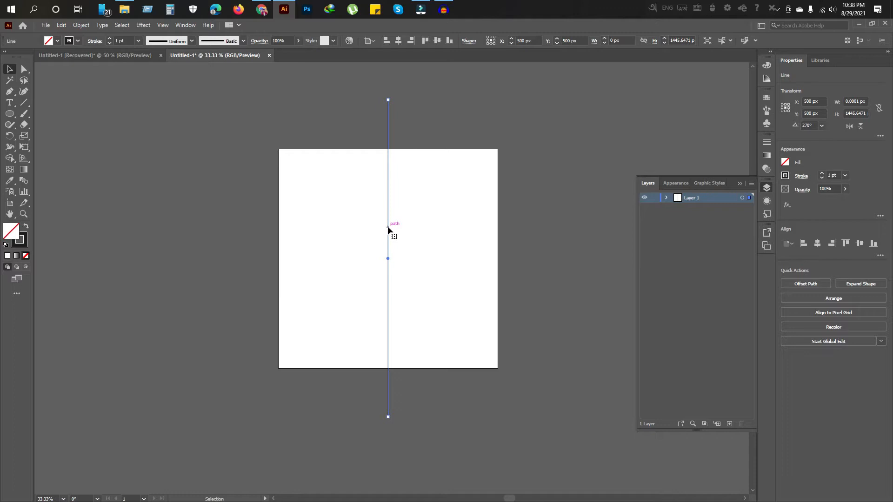
Apply a Transform effect to the line with 11 copies rotated by 15° to build a radial guide
{"action": "left_click", "coordinate": [144, 26]}
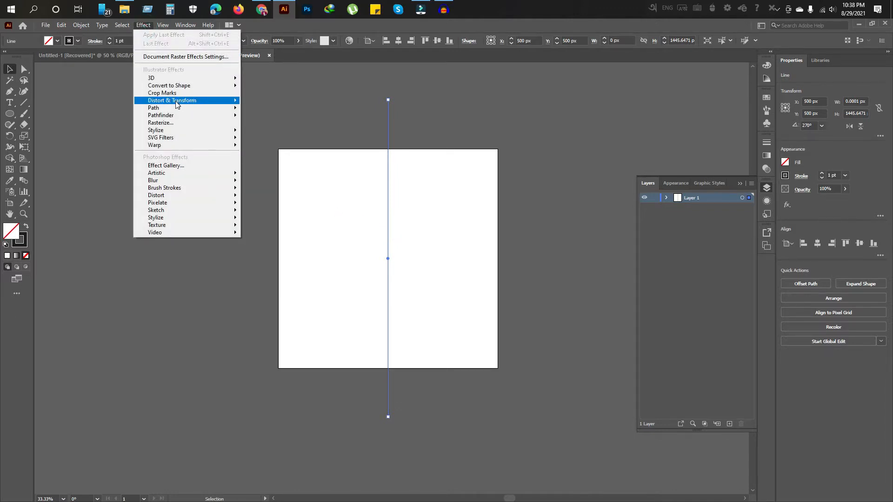
{"action": "mouse_move", "coordinate": [176, 104]}
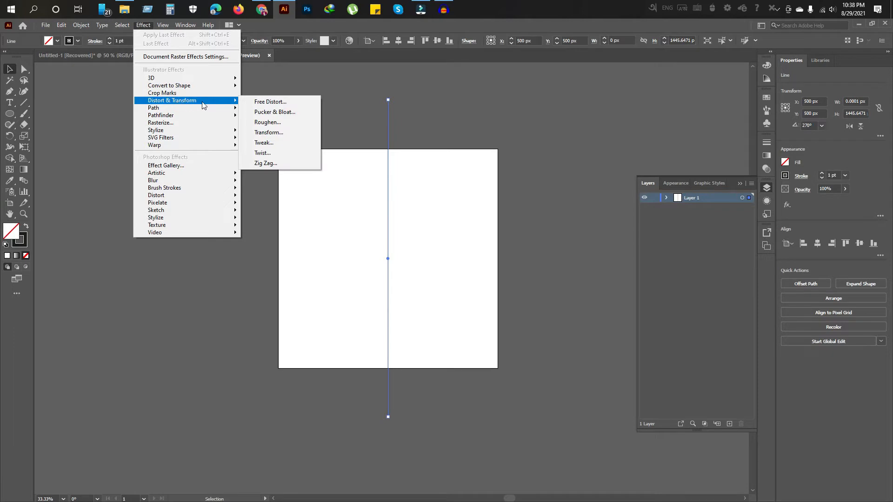
{"action": "left_click", "coordinate": [282, 133]}
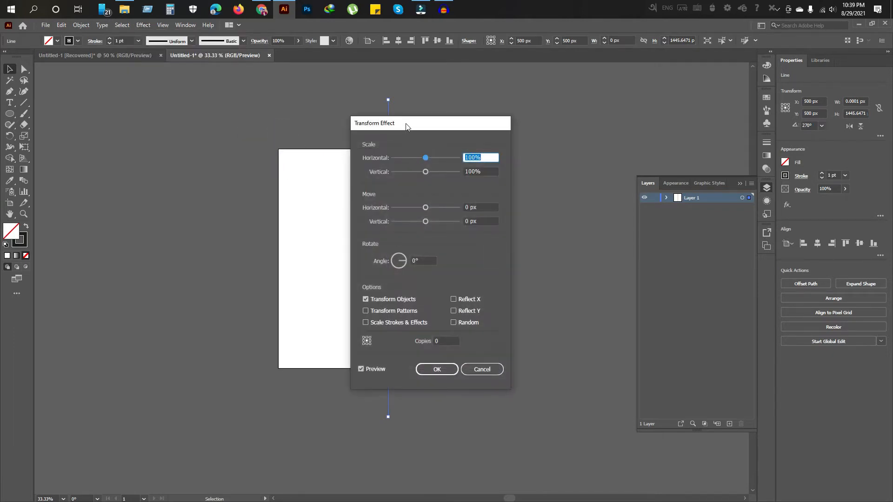
{"action": "left_click_drag", "start_coordinate": [405, 124], "coordinate": [520, 119]}
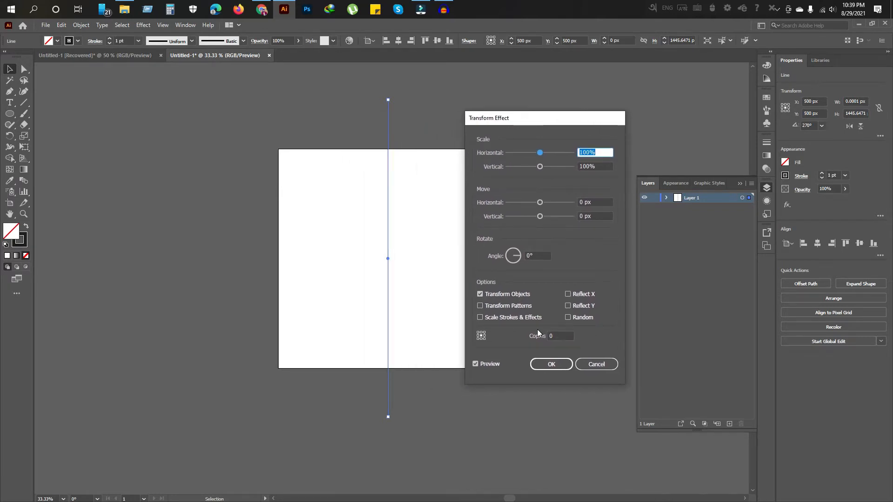
{"action": "left_click", "coordinate": [557, 336]}
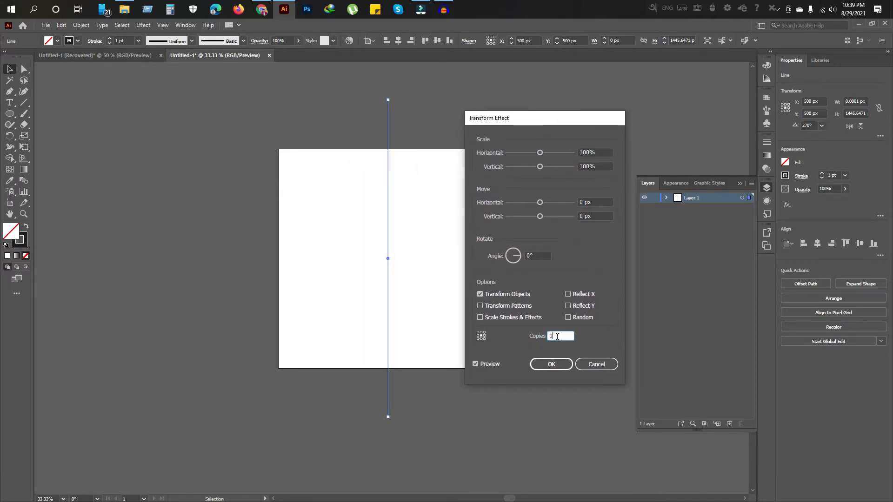
{"action": "left_click_drag", "start_coordinate": [557, 336], "coordinate": [548, 342]}
{"action": "type", "text": "11"}
{"action": "left_click", "coordinate": [542, 255]}
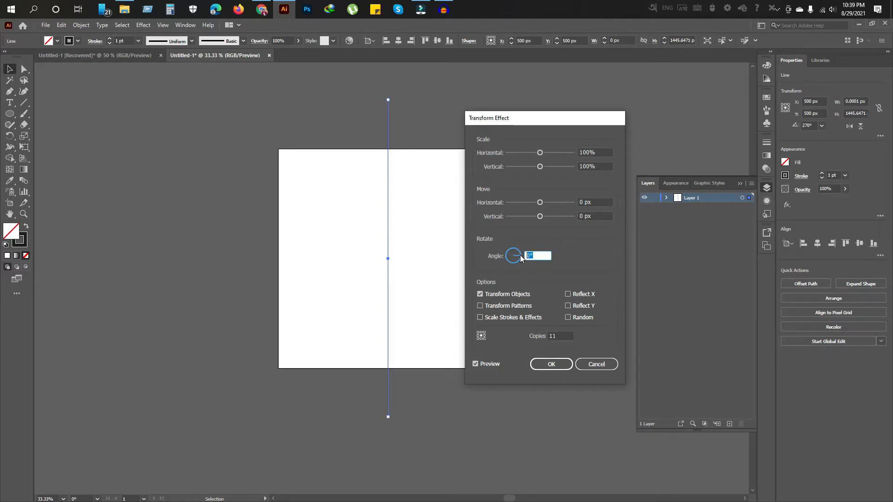
{"action": "type", "text": "15"}
{"action": "left_click", "coordinate": [475, 363]}
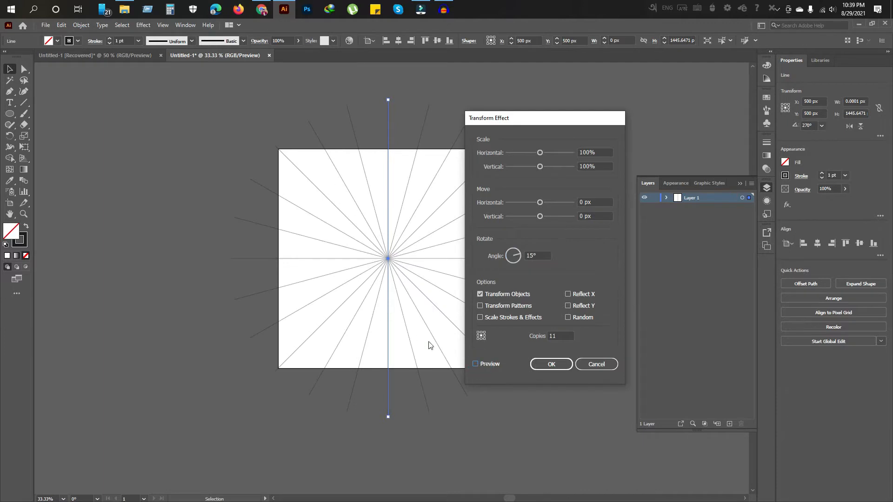
{"action": "left_click", "coordinate": [551, 364]}
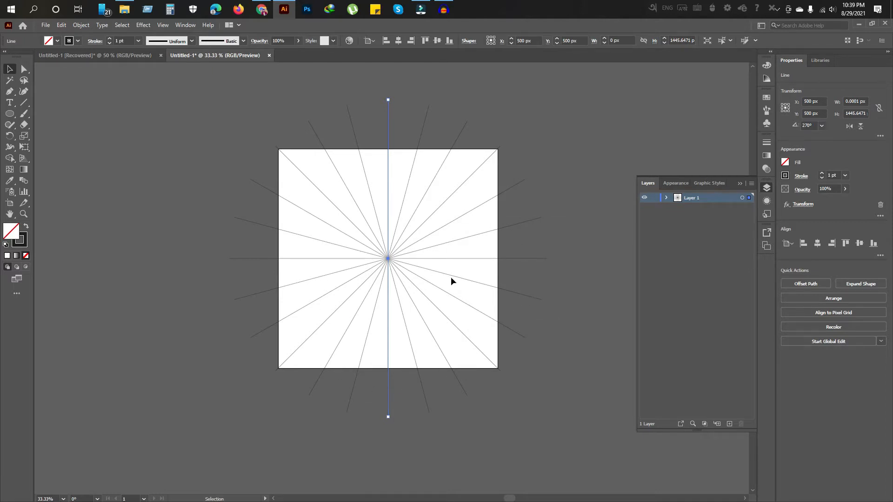
Set the radial lines' stroke weight to 0.5 pt and their stroke colour to bright cyan
{"action": "left_click", "coordinate": [115, 41]}
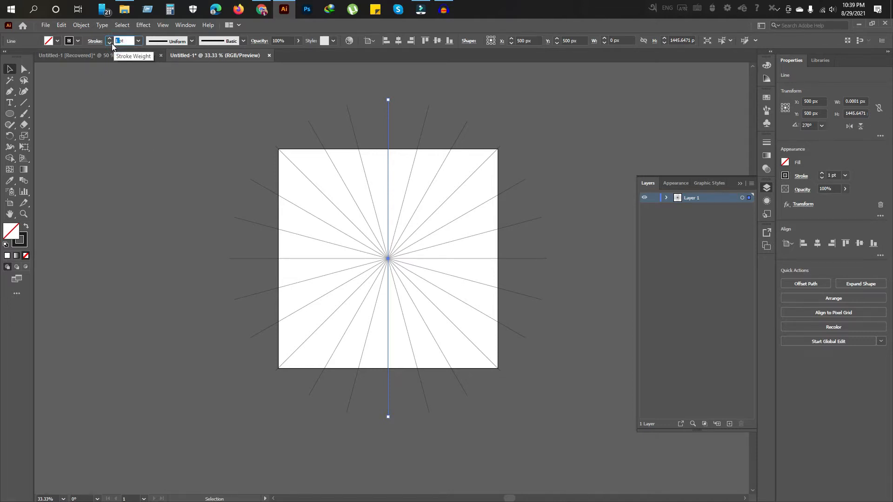
{"action": "left_click", "coordinate": [110, 44]}
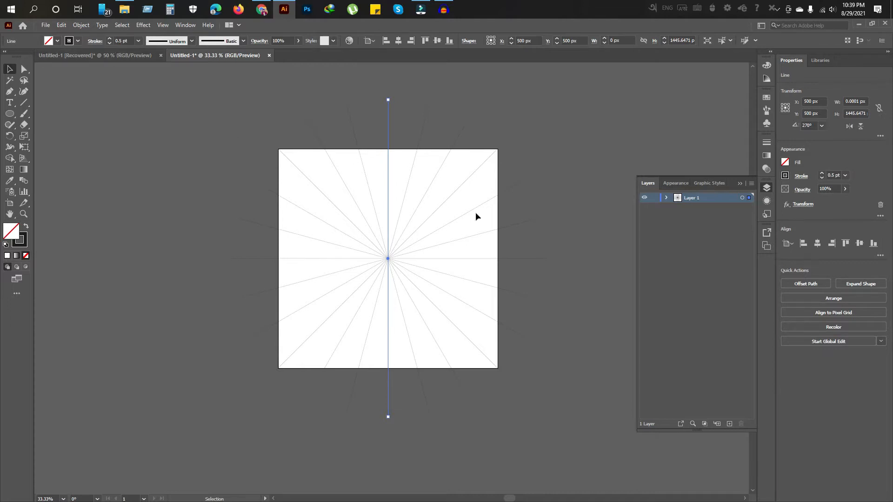
{"action": "left_click", "coordinate": [72, 42]}
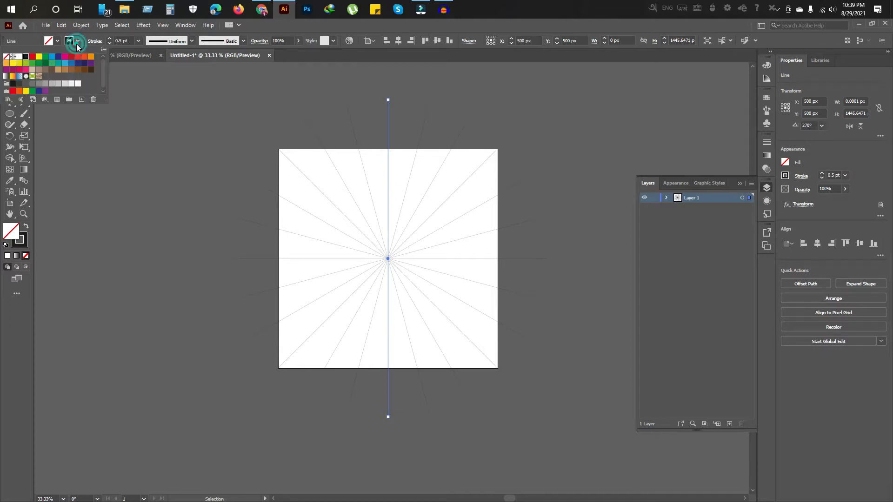
{"action": "left_click", "coordinate": [26, 242]}
{"action": "double_click", "coordinate": [27, 241]}
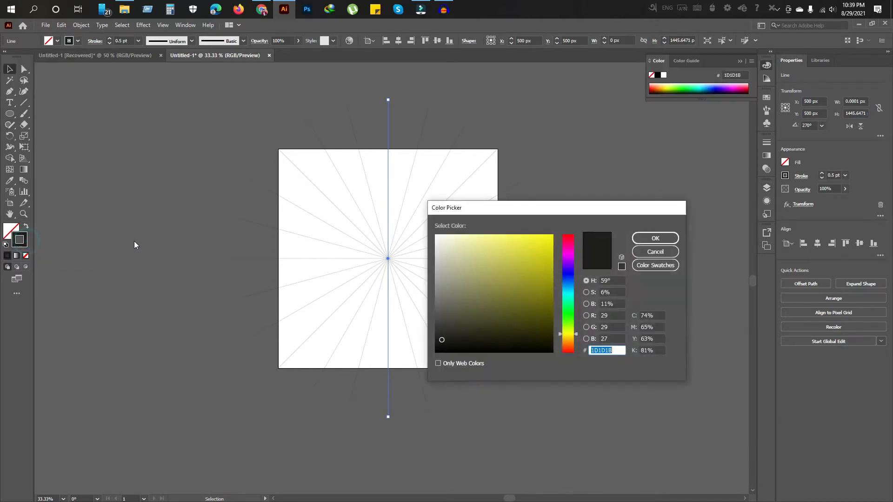
{"action": "left_click", "coordinate": [568, 293]}
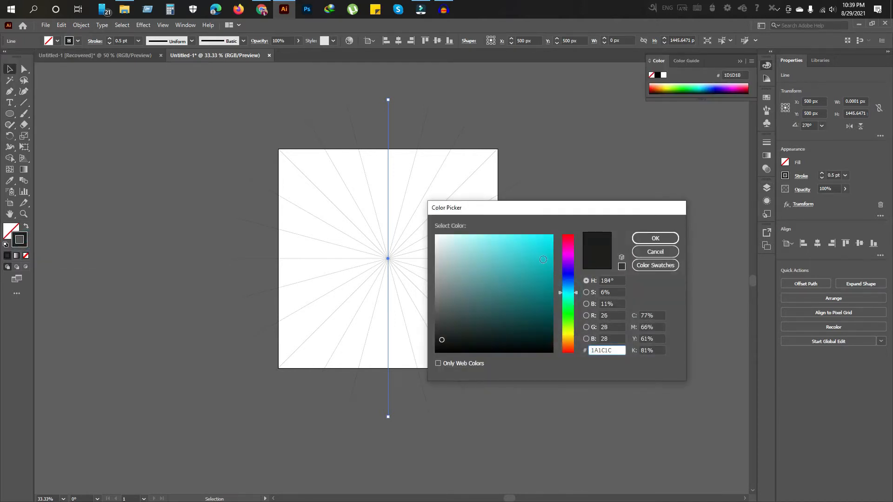
{"action": "left_click_drag", "start_coordinate": [543, 249], "coordinate": [546, 243]}
{"action": "left_click", "coordinate": [656, 237]}
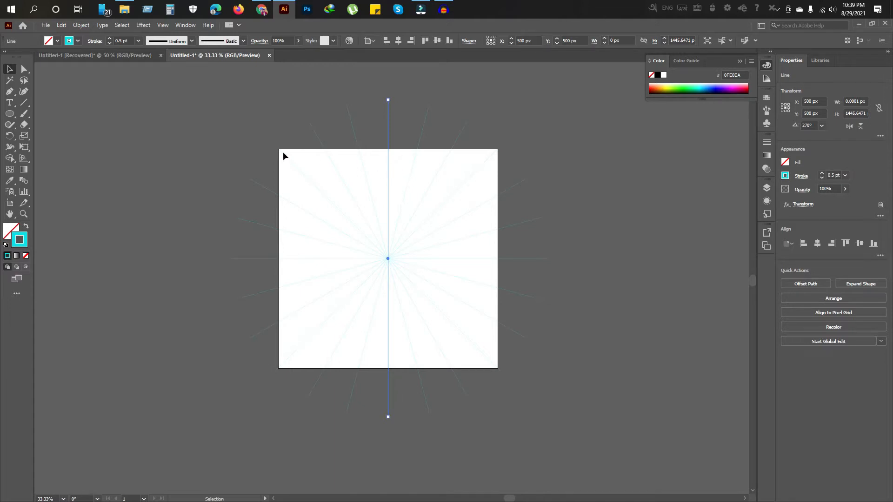
Expand the appearance of the transformed line into separate radial lines and deselect the artwork
{"action": "left_click", "coordinate": [80, 25]}
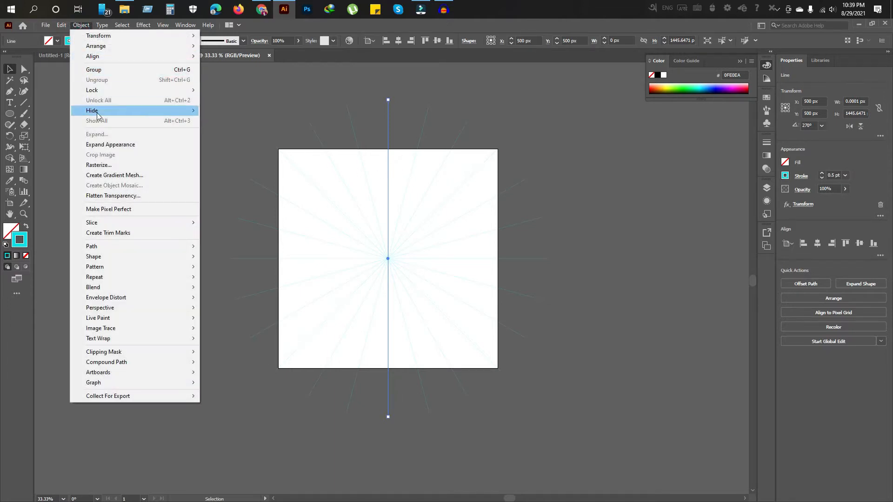
{"action": "left_click", "coordinate": [110, 145]}
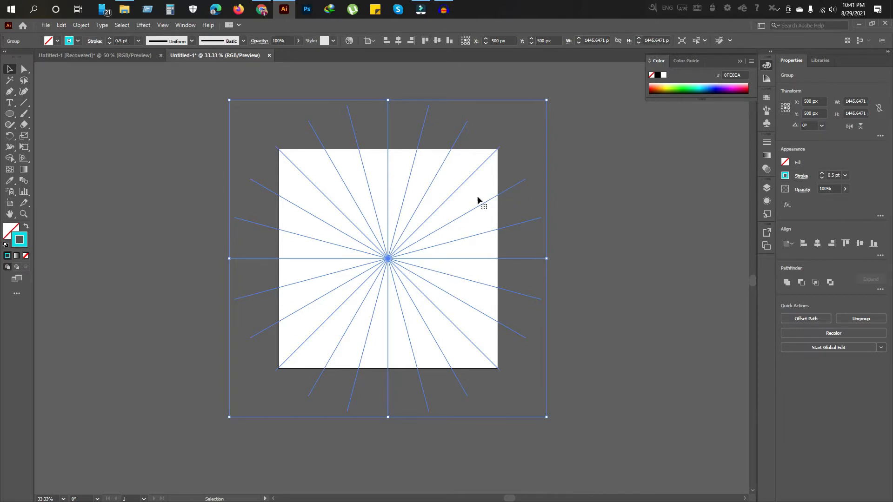
{"action": "left_click", "coordinate": [87, 25]}
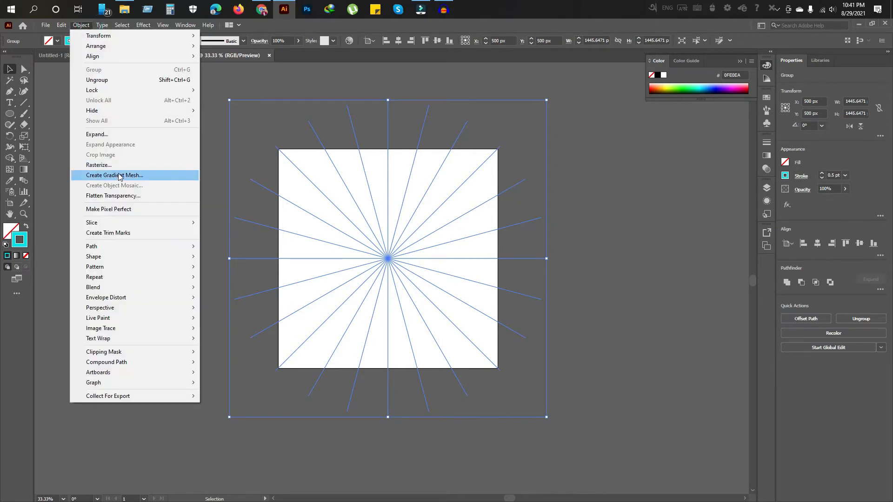
{"action": "left_click", "coordinate": [591, 220]}
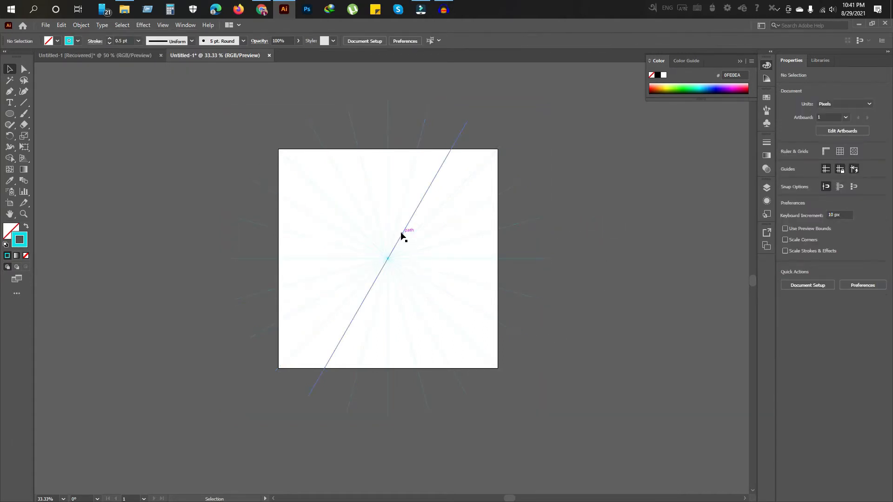
Add a new layer above the radial lines' layer and lock Layer 1
{"action": "left_click", "coordinate": [402, 235]}
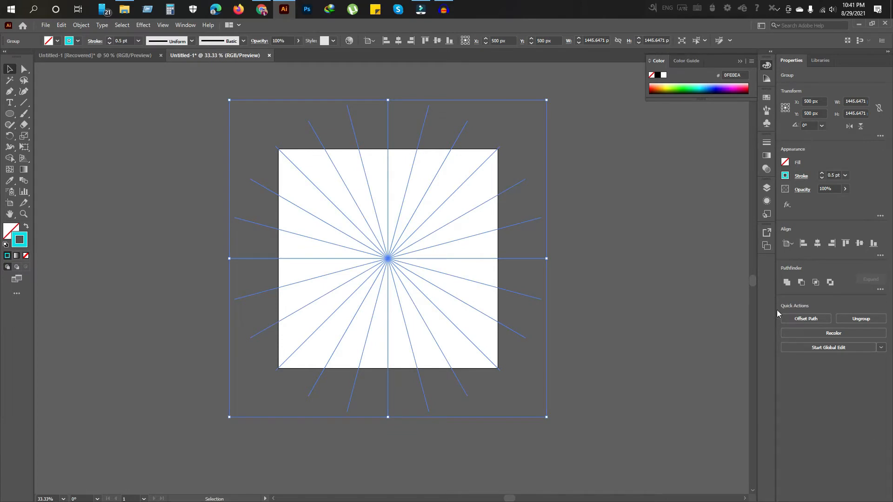
{"action": "left_click", "coordinate": [766, 188]}
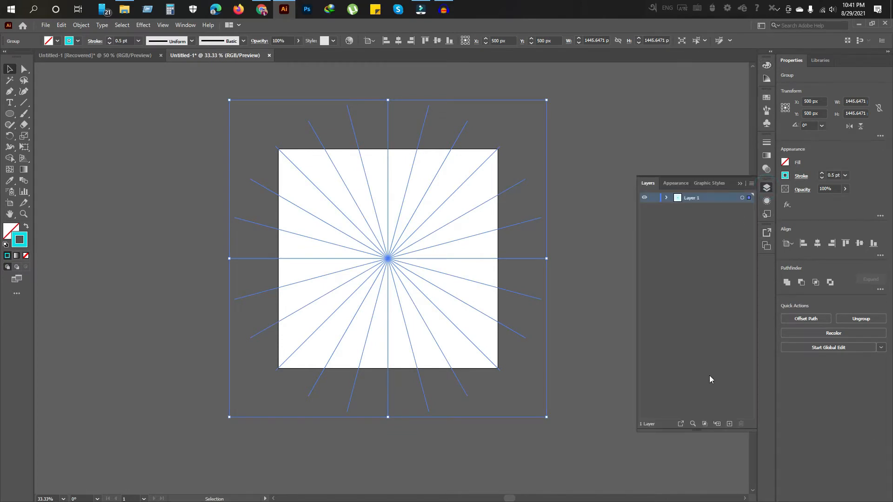
{"action": "left_click", "coordinate": [728, 423]}
{"action": "left_click", "coordinate": [686, 209]}
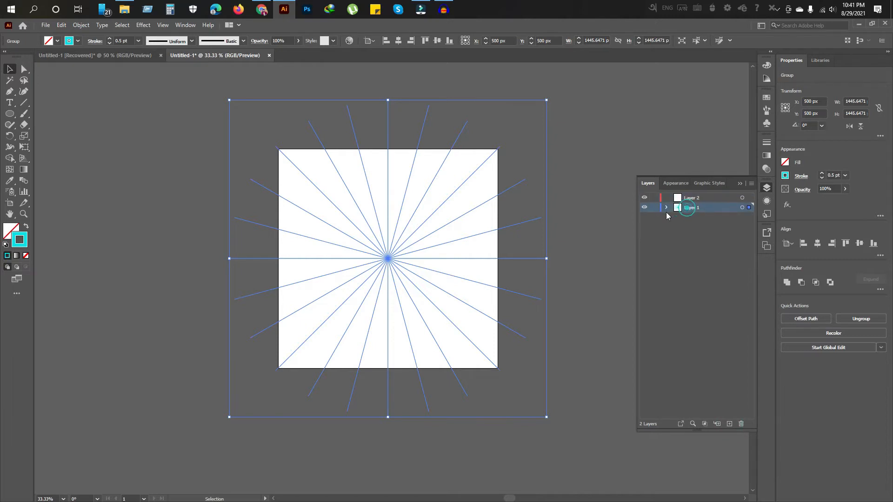
{"action": "left_click", "coordinate": [654, 208]}
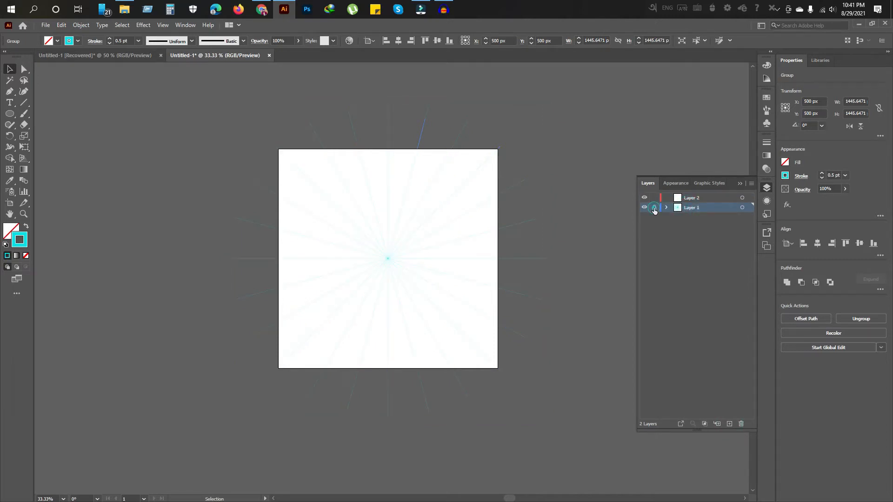
Rename the locked radial-line layer as Guide and the new empty layer as Design
{"action": "double_click", "coordinate": [691, 208]}
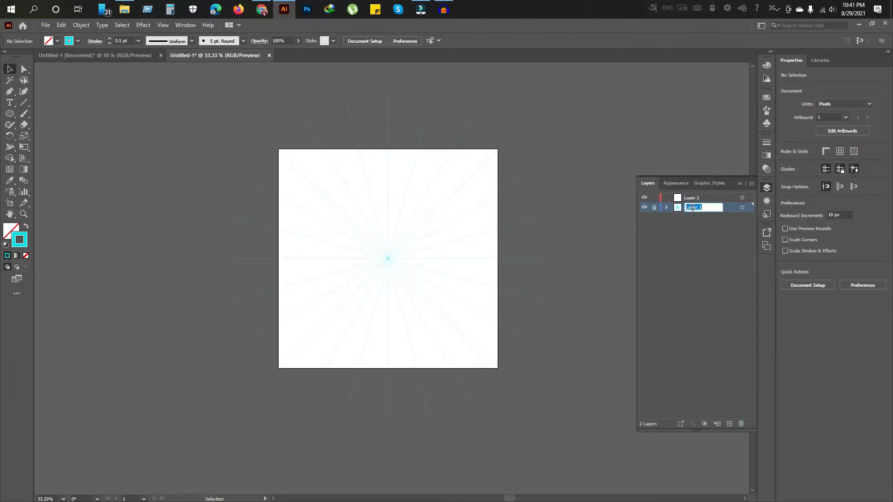
{"action": "type", "text": "Guide"}
{"action": "key", "text": "Return"}
{"action": "left_click", "coordinate": [688, 199]}
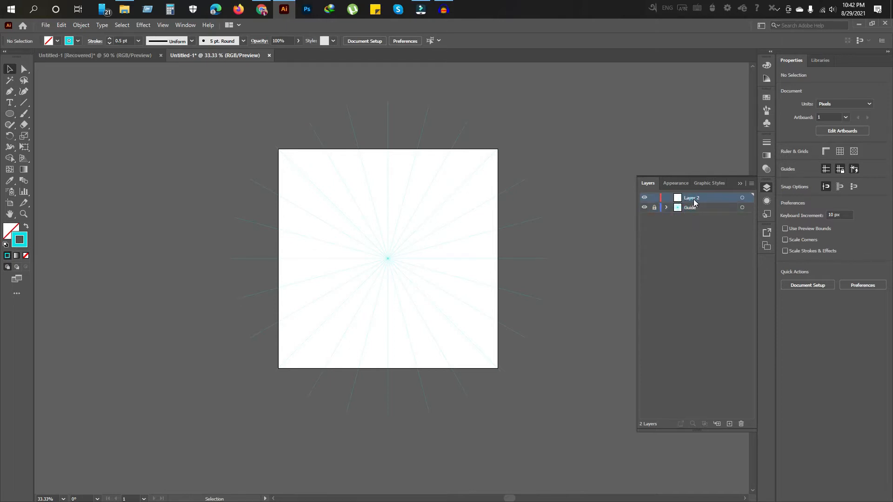
{"action": "double_click", "coordinate": [693, 199]}
{"action": "type", "text": "Design"}
{"action": "key", "text": "Return"}
Draw a 1000 px vertical line through the artboard's centre on the Design layer, from its upper to its lower edge
{"action": "left_click", "coordinate": [23, 106]}
{"action": "left_click_drag", "start_coordinate": [387, 259], "coordinate": [388, 149]}
{"action": "left_click_drag", "start_coordinate": [388, 149], "coordinate": [388, 368]}
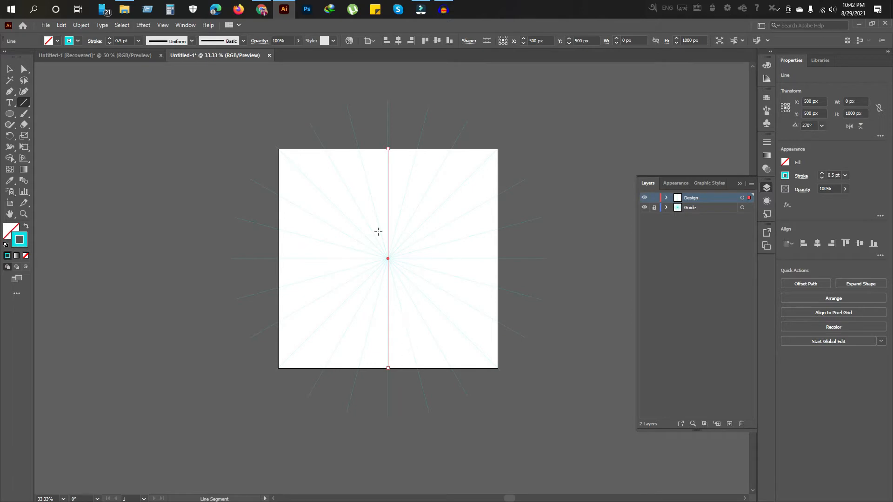
Set the vertical line's stroke colour to black and its stroke weight to 1 pt
{"action": "left_click", "coordinate": [78, 40]}
{"action": "left_click", "coordinate": [14, 84]}
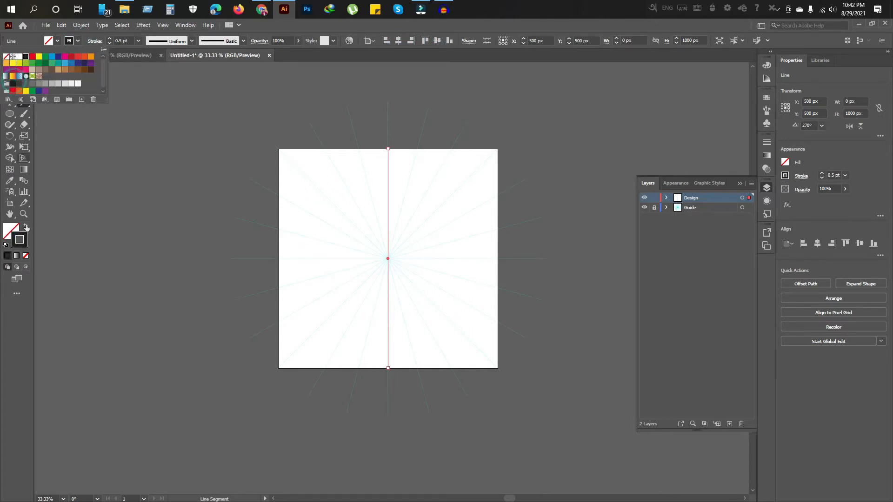
{"action": "left_click", "coordinate": [10, 325]}
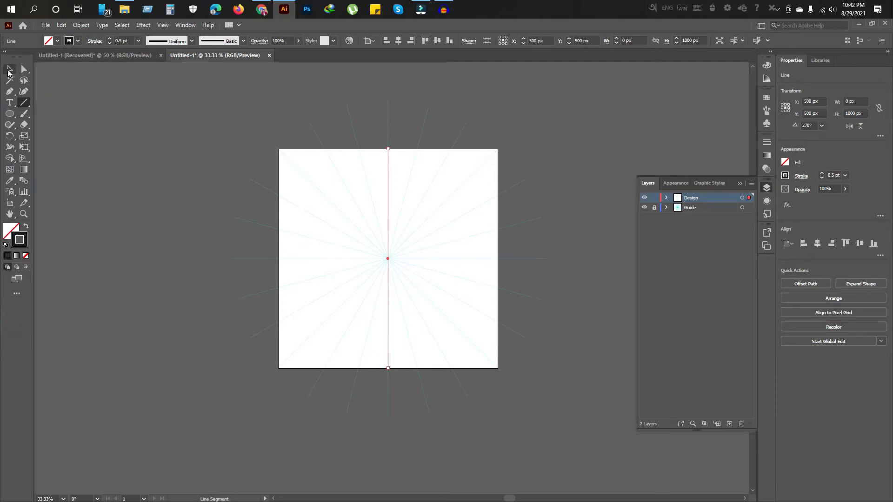
{"action": "left_click", "coordinate": [9, 69]}
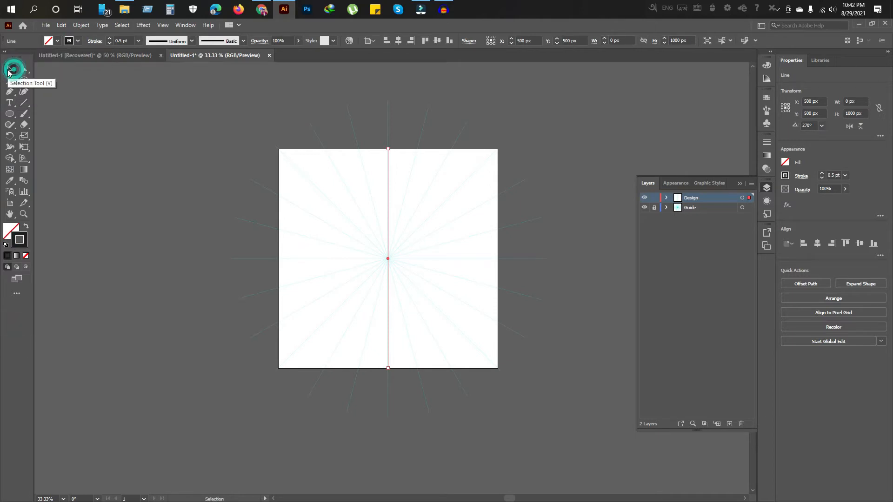
{"action": "left_click", "coordinate": [109, 38]}
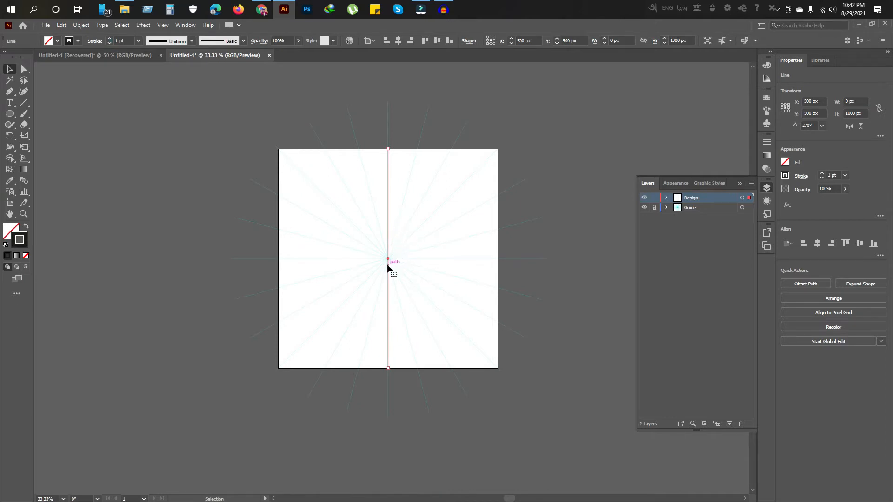
Duplicate the vertical line, rotate the copy 90° to horizontal, and centre it horizontally on the artboard
{"action": "left_click_drag", "start_coordinate": [387, 264], "coordinate": [399, 266]}
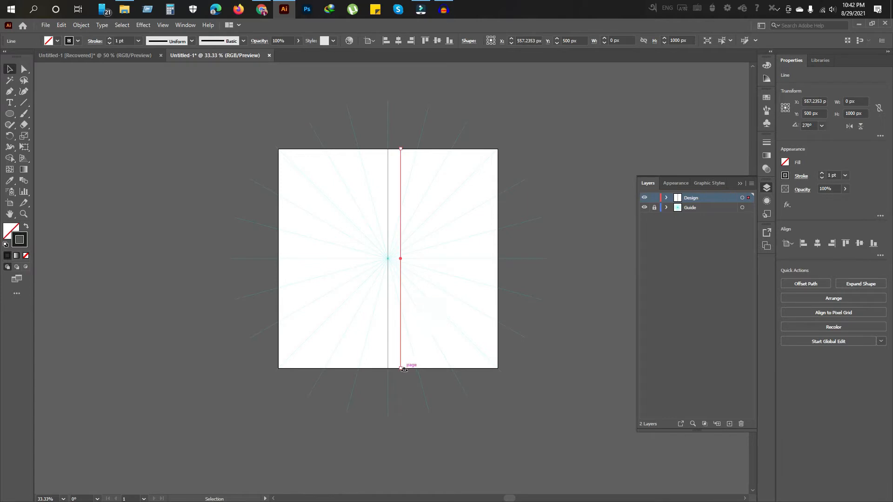
{"action": "left_click_drag", "start_coordinate": [403, 368], "coordinate": [458, 247]}
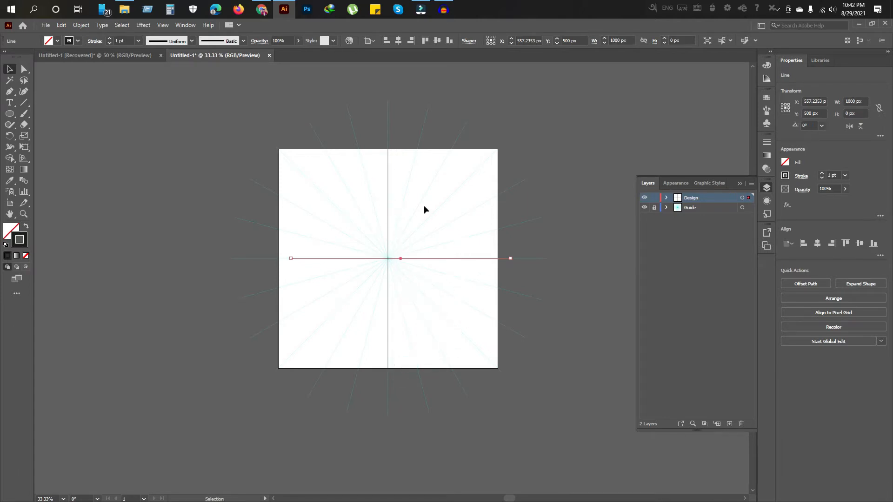
{"action": "left_click", "coordinate": [398, 41]}
{"action": "left_click", "coordinate": [548, 281]}
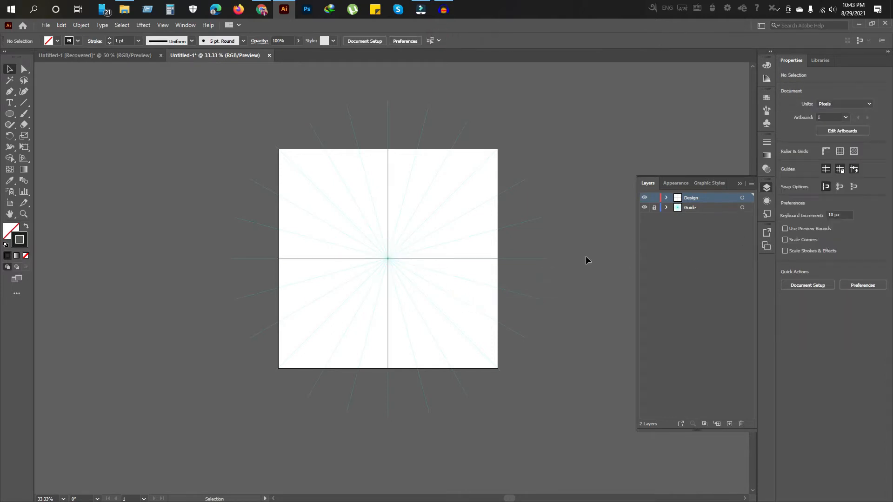
Paint a curved stroke above the artboard's centre, crossing the vertical line, with the 5 pt. Round brush
{"action": "key", "text": "b"}
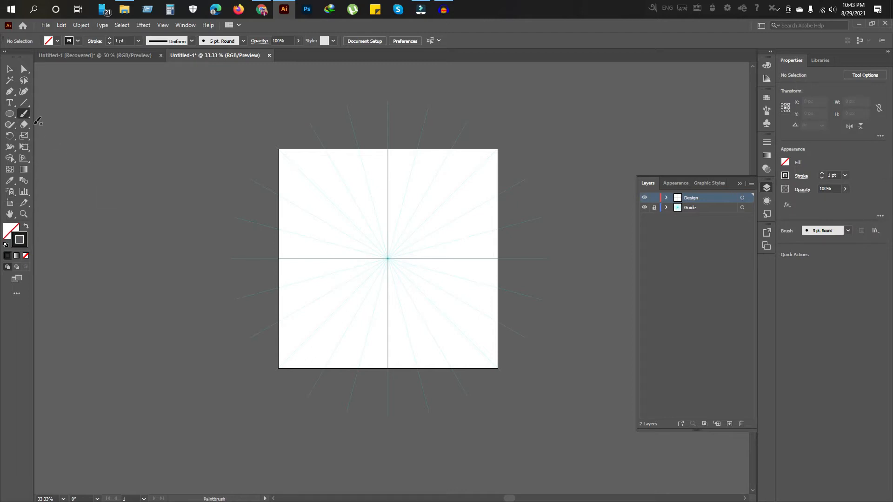
{"action": "left_click", "coordinate": [22, 115]}
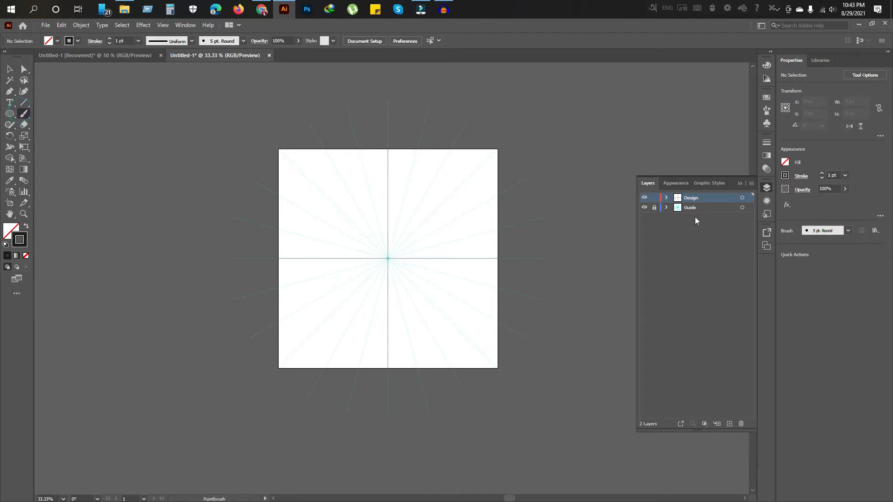
{"action": "left_click", "coordinate": [767, 110]}
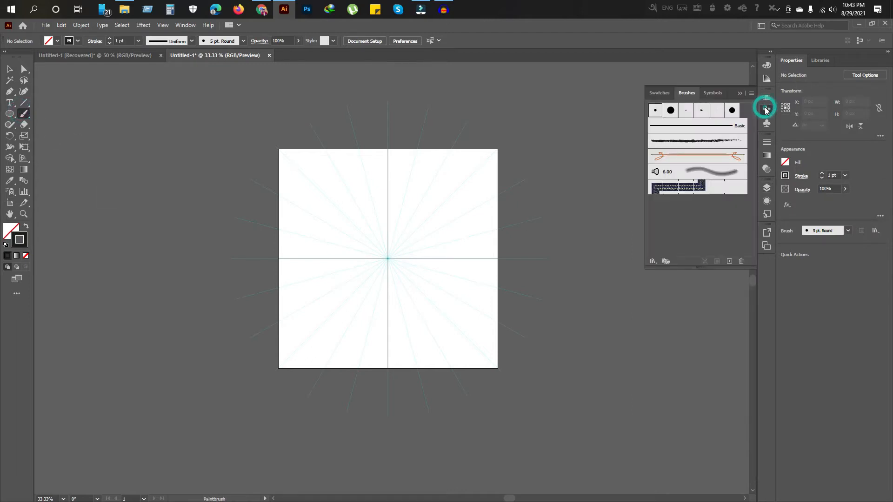
{"action": "left_click", "coordinate": [655, 111]}
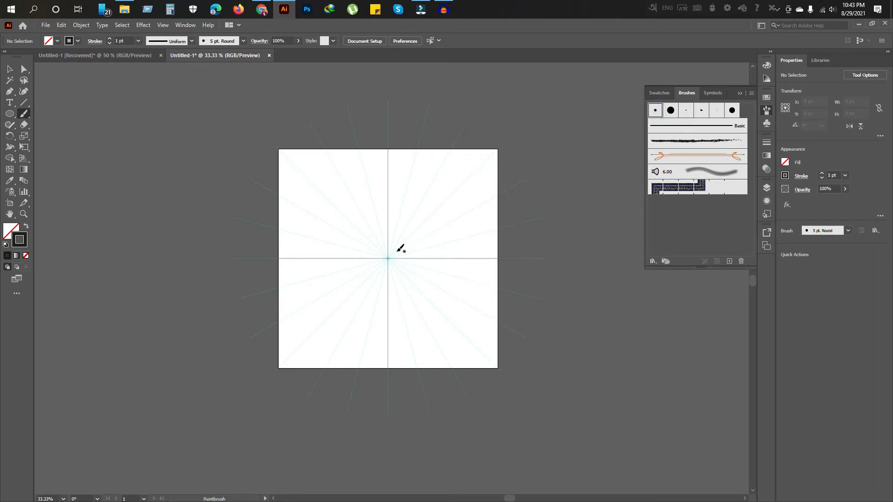
{"action": "left_click_drag", "start_coordinate": [397, 251], "coordinate": [370, 201]}
{"action": "scroll", "coordinate": [384, 252], "scroll_direction": "up", "scroll_amount": 1}
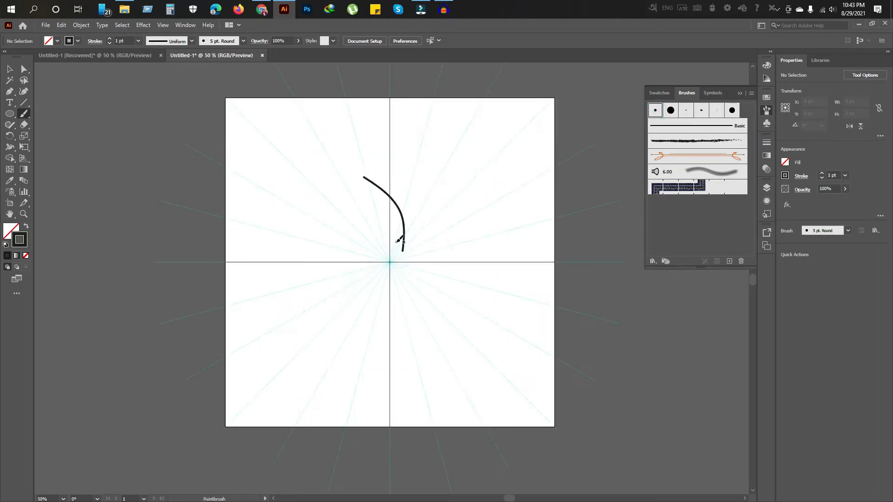
Apply a Transform effect to the whole Design layer with Reflect X and 1 copy to mirror the brush stroke
{"action": "left_click", "coordinate": [10, 69]}
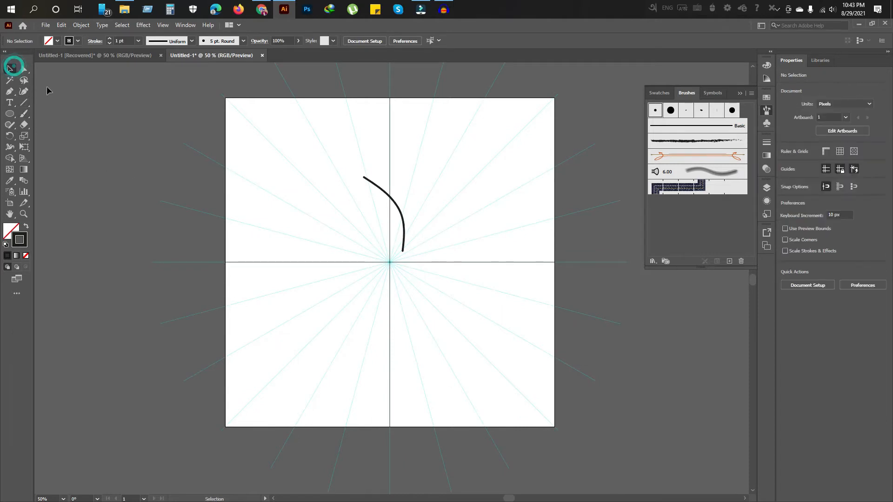
{"action": "left_click", "coordinate": [739, 93]}
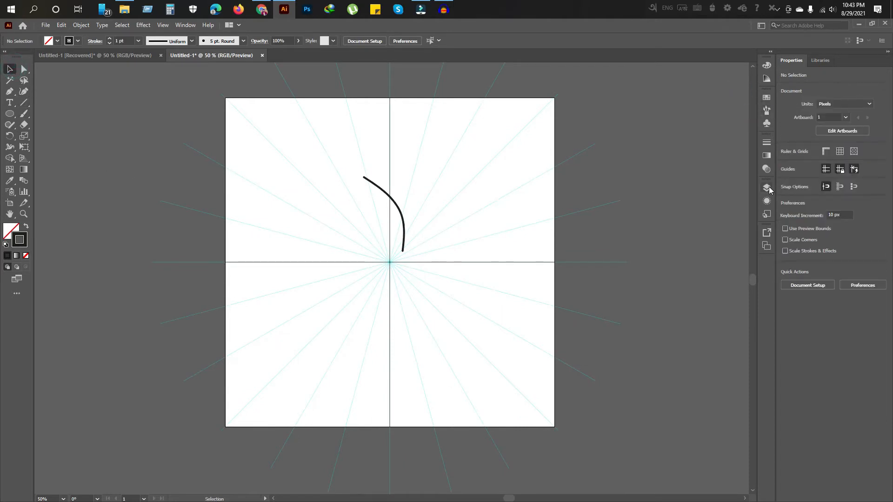
{"action": "left_click", "coordinate": [766, 188]}
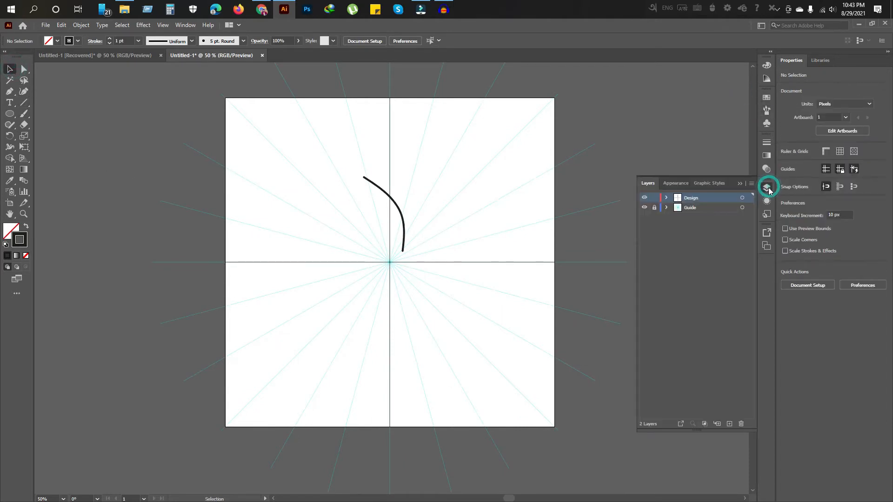
{"action": "left_click", "coordinate": [742, 199]}
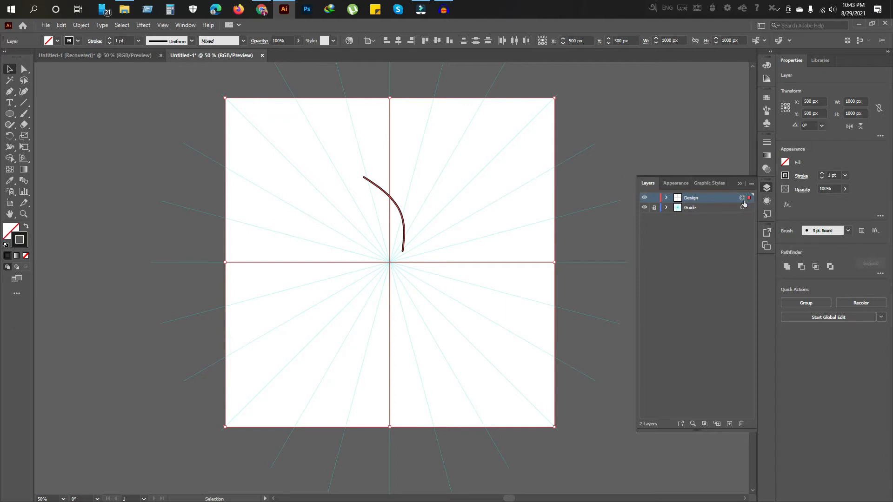
{"action": "left_click", "coordinate": [143, 25]}
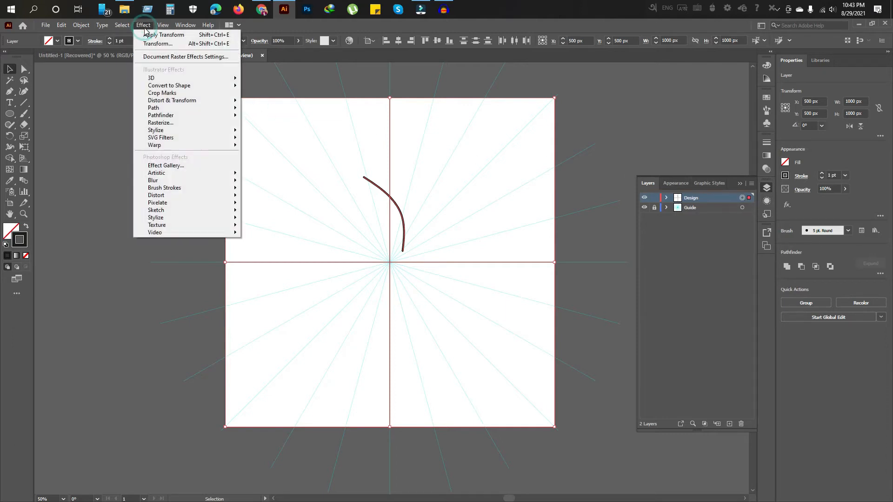
{"action": "mouse_move", "coordinate": [160, 101]}
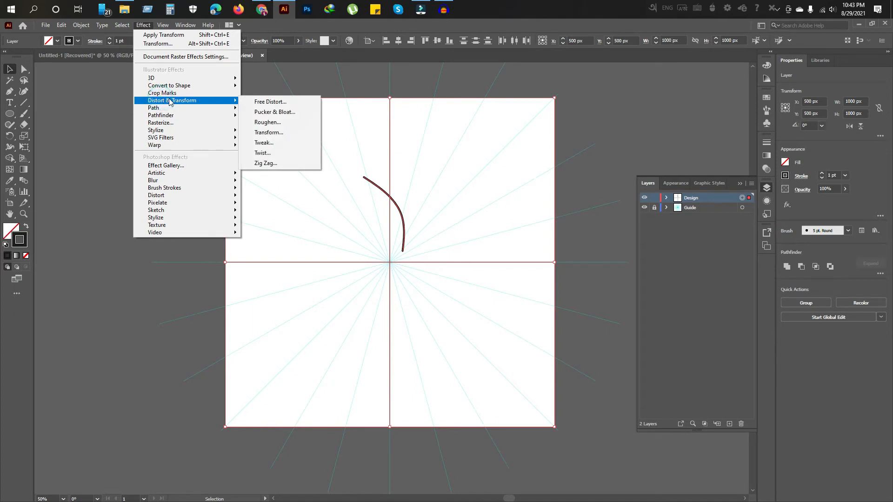
{"action": "left_click", "coordinate": [283, 133]}
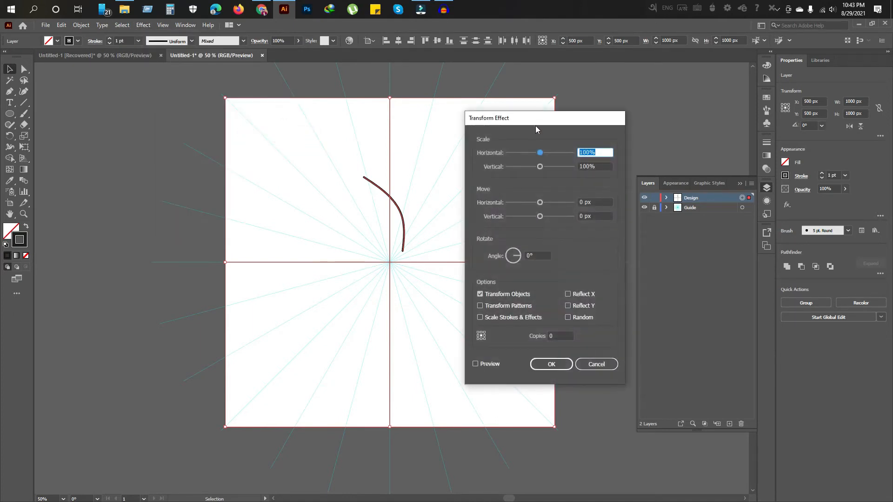
{"action": "left_click_drag", "start_coordinate": [536, 121], "coordinate": [530, 120]}
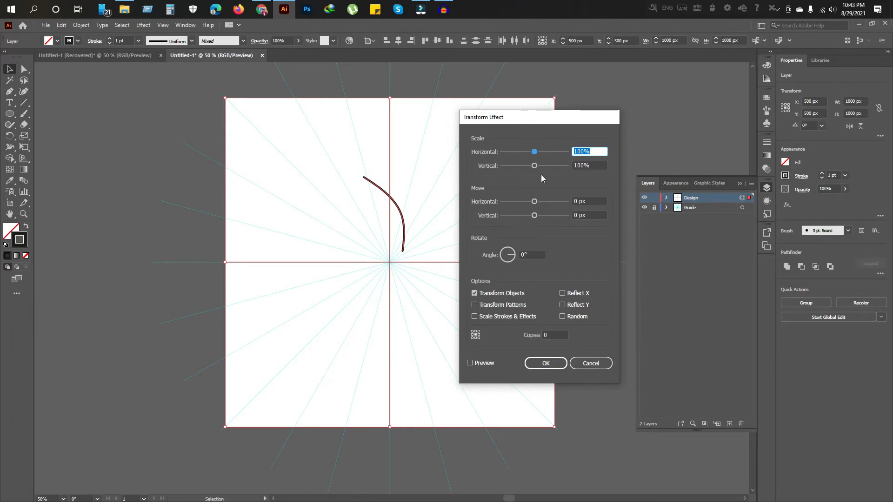
{"action": "left_click", "coordinate": [562, 293]}
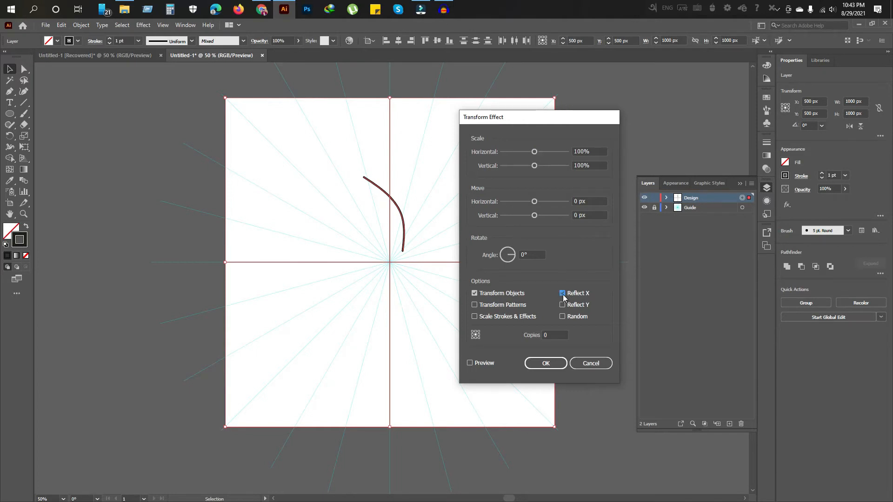
{"action": "left_click", "coordinate": [555, 336]}
{"action": "left_click", "coordinate": [476, 363]}
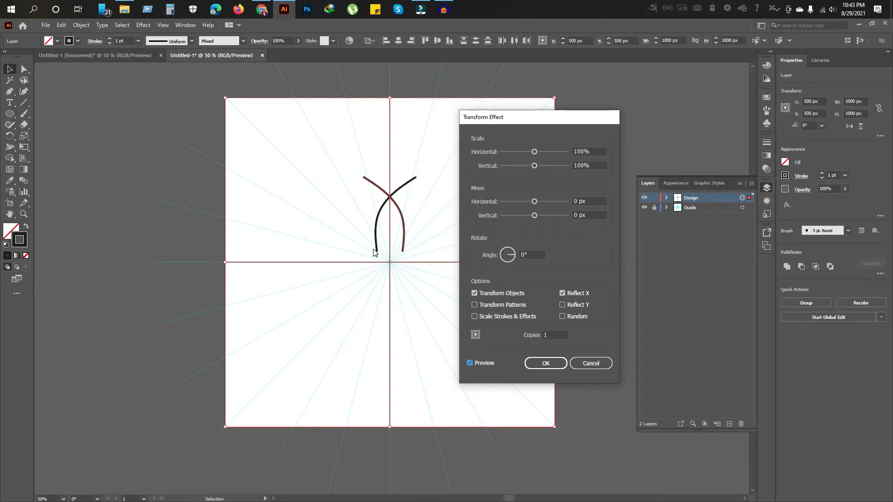
{"action": "left_click", "coordinate": [552, 362]}
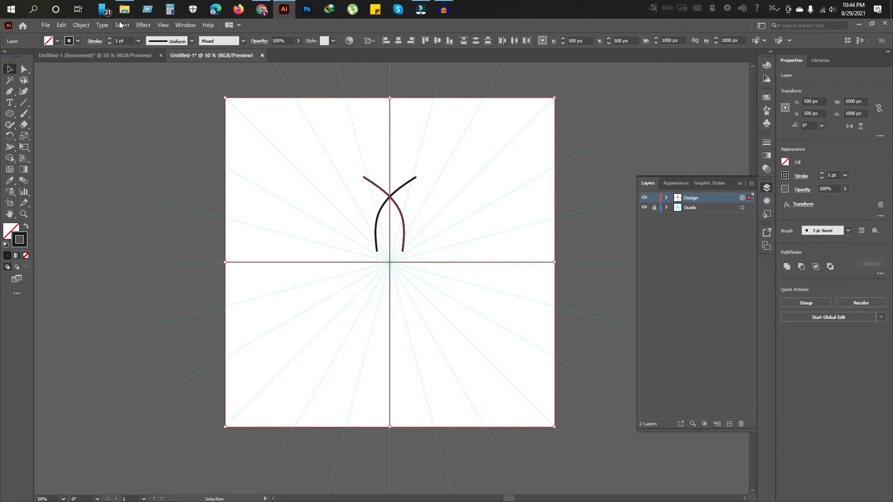
Apply a second Transform effect to the Design layer with 11 copies and a 30° rotation angle
{"action": "left_click", "coordinate": [142, 24]}
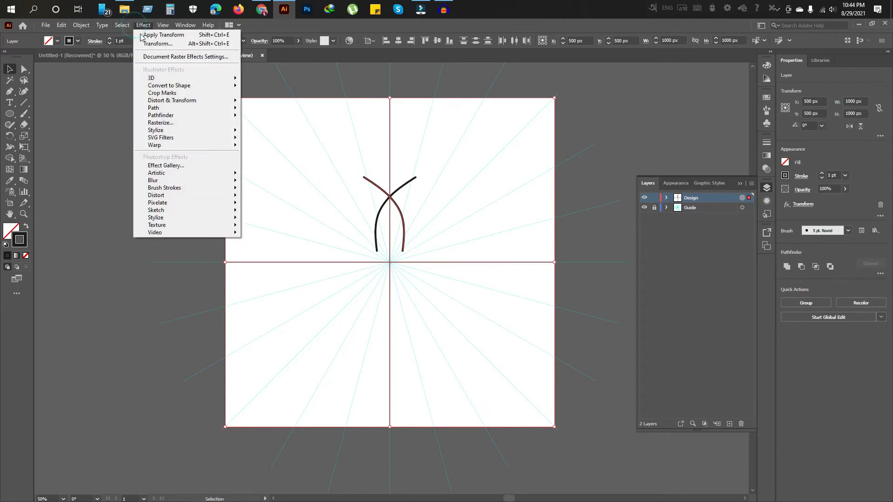
{"action": "left_click", "coordinate": [175, 100]}
{"action": "left_click", "coordinate": [279, 133]}
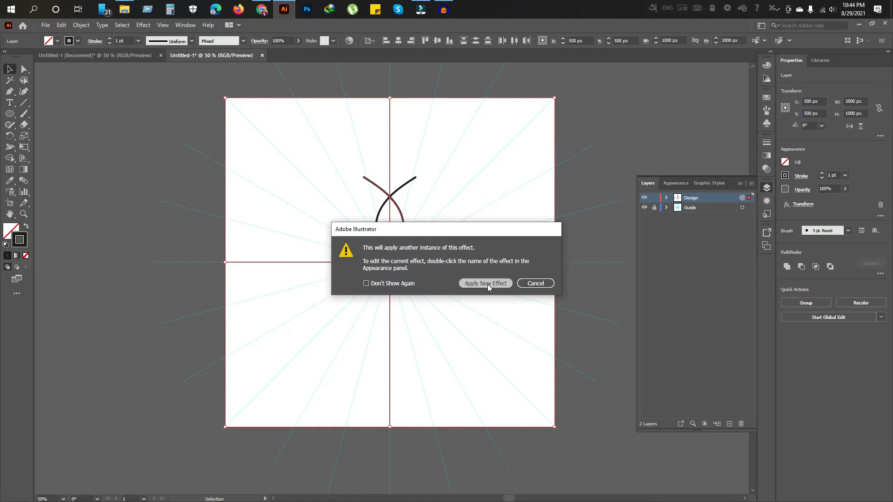
{"action": "left_click", "coordinate": [487, 284]}
{"action": "left_click_drag", "start_coordinate": [523, 119], "coordinate": [506, 109]}
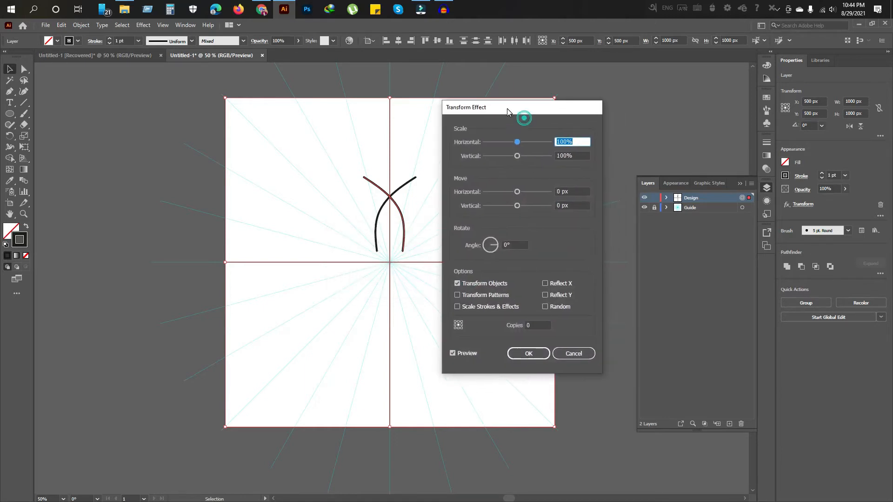
{"action": "left_click", "coordinate": [538, 326]}
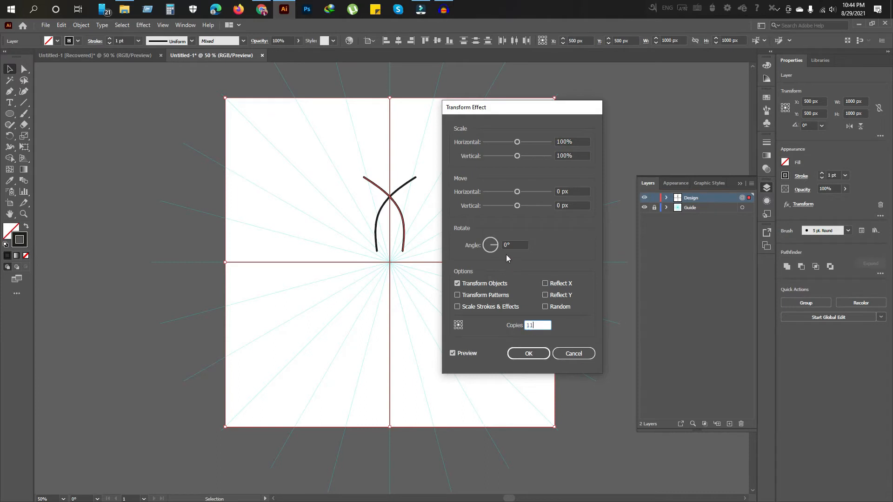
{"action": "left_click", "coordinate": [504, 246]}
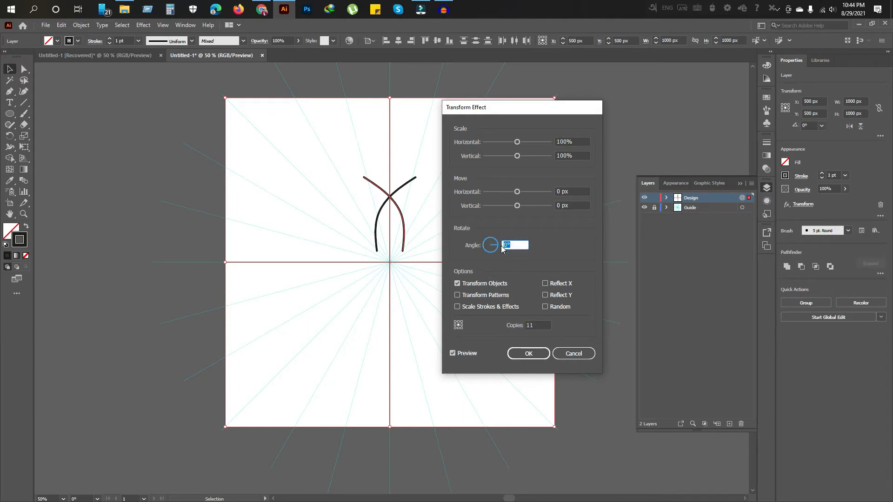
{"action": "type", "text": "30"}
{"action": "left_click", "coordinate": [512, 353]}
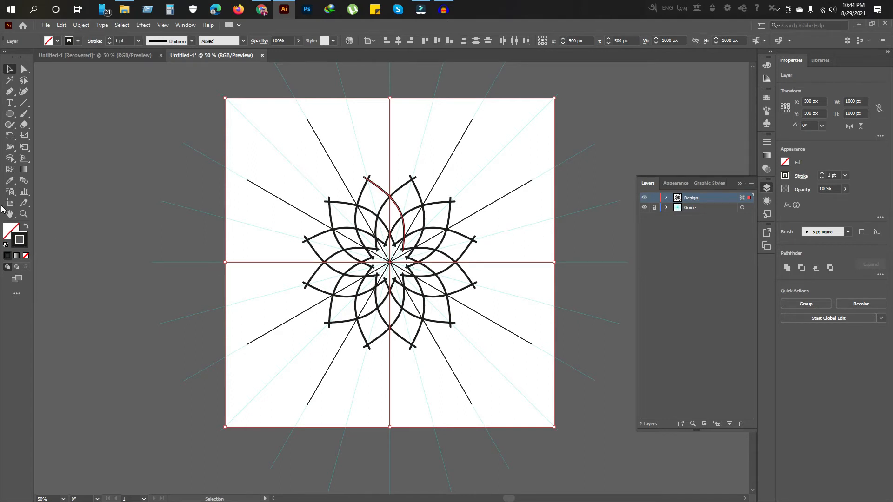
Draw a 500 x 500 px rectangle covering the artboard's upper-right quadrant, from its outer corner to the centre
{"action": "left_click", "coordinate": [6, 116]}
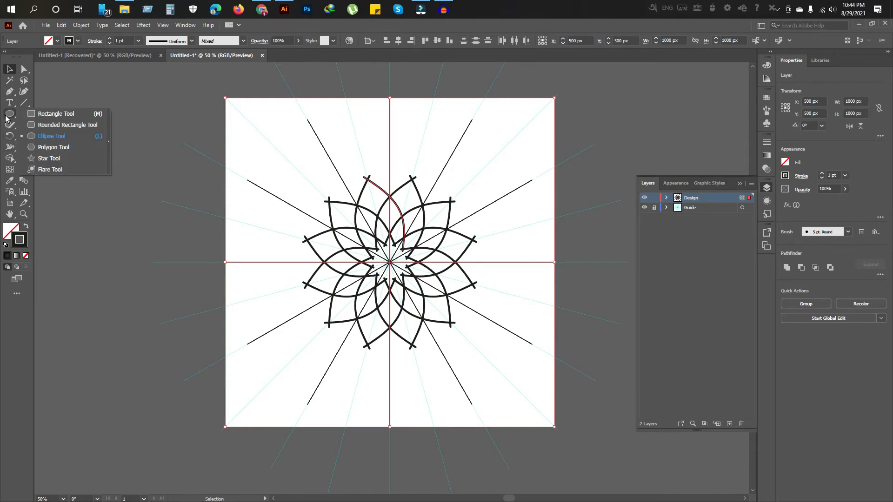
{"action": "left_click", "coordinate": [49, 115]}
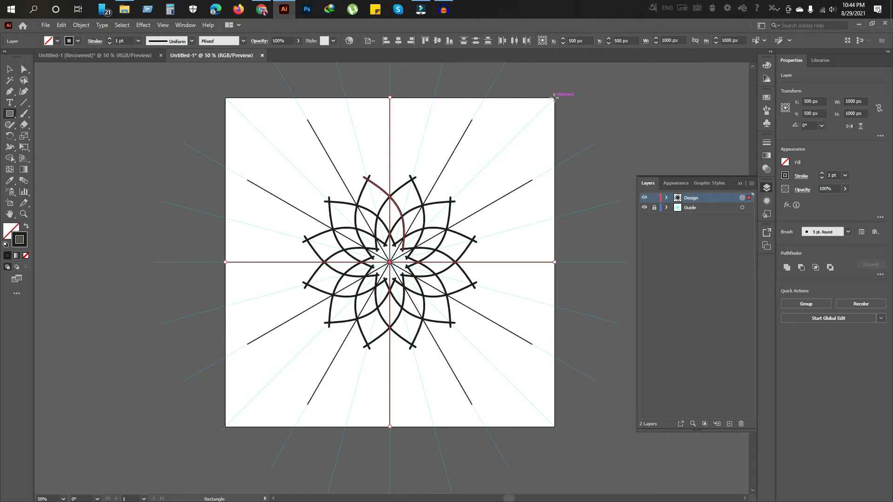
{"action": "left_click_drag", "start_coordinate": [554, 98], "coordinate": [390, 261]}
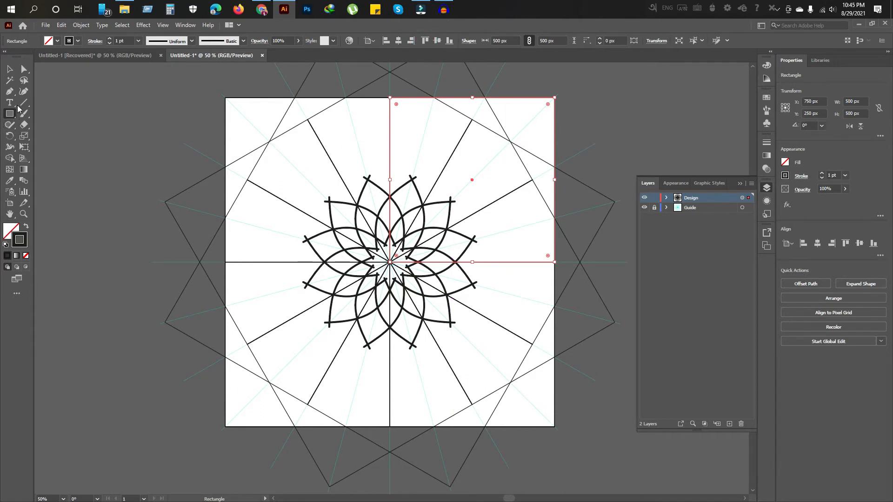
Delete the rectangle's lower-right anchor point with the Pen tool to leave a triangle
{"action": "left_click", "coordinate": [11, 91]}
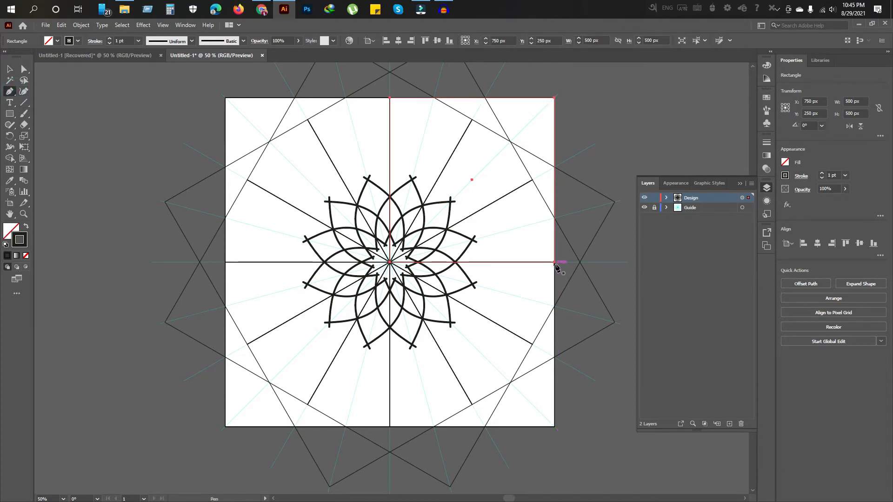
{"action": "scroll", "coordinate": [555, 265], "scroll_direction": "up", "scroll_amount": 2}
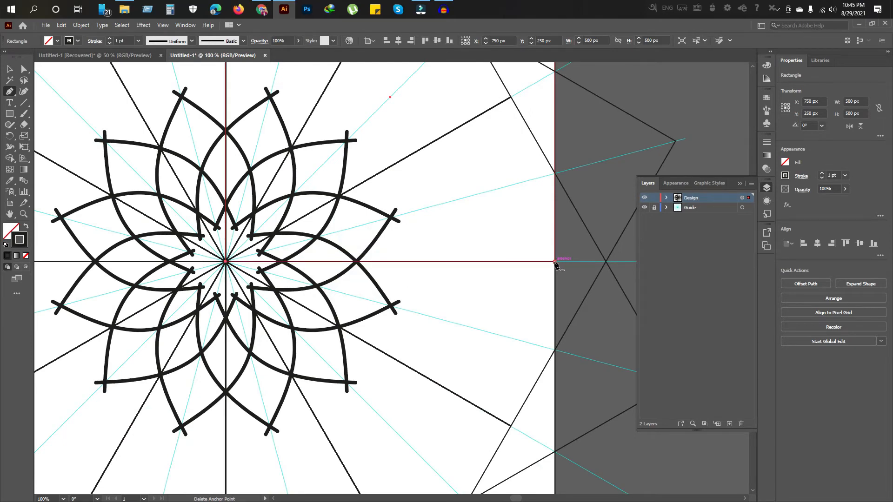
{"action": "left_click", "coordinate": [555, 263]}
{"action": "scroll", "coordinate": [554, 279], "scroll_direction": "down", "scroll_amount": 2}
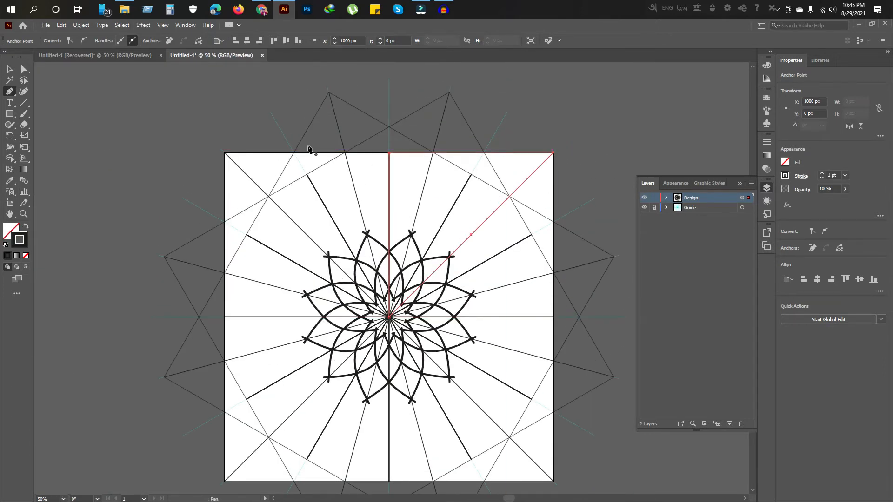
Move the triangle's upper-right anchor along the artboard's top edge to the first guide beside the vertical line, about X 633 px
{"action": "left_click", "coordinate": [24, 69]}
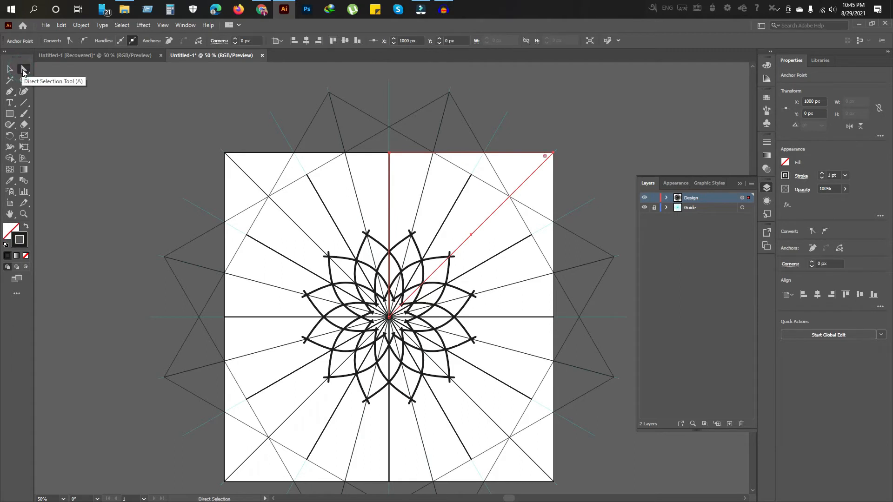
{"action": "left_click", "coordinate": [553, 153]}
{"action": "left_click_drag", "start_coordinate": [552, 153], "coordinate": [432, 154]}
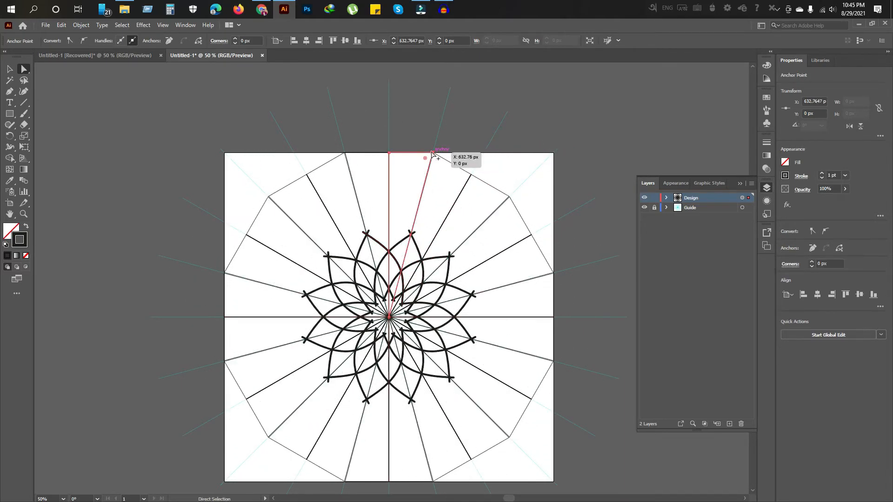
Refine the triangle's outer anchor in outline view so it sits exactly on the guide at the artboard's top edge, about X 634 px
{"action": "scroll", "coordinate": [432, 155], "scroll_direction": "up", "scroll_amount": 7}
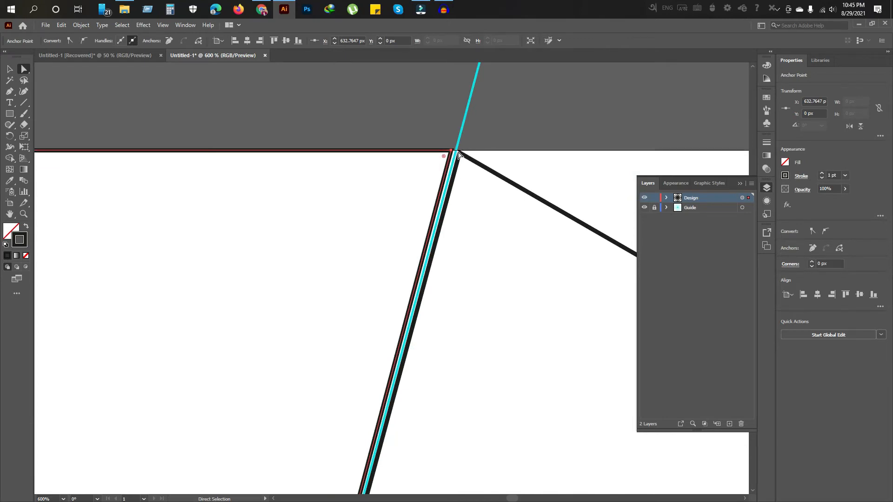
{"action": "key", "text": "ctrl+y"}
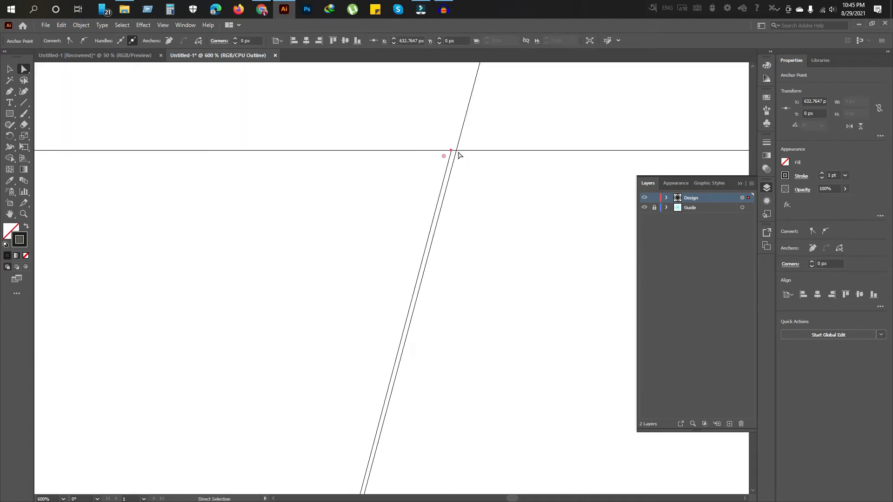
{"action": "scroll", "coordinate": [458, 155], "scroll_direction": "up", "scroll_amount": 2}
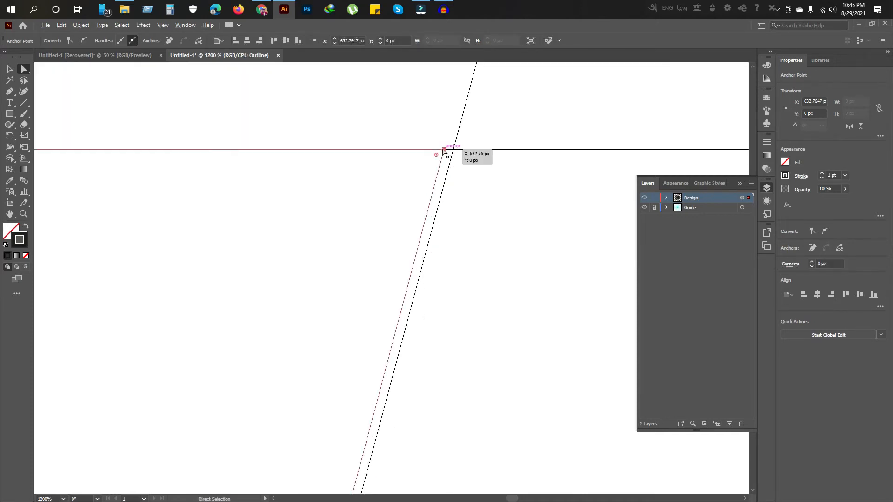
{"action": "left_click", "coordinate": [444, 149]}
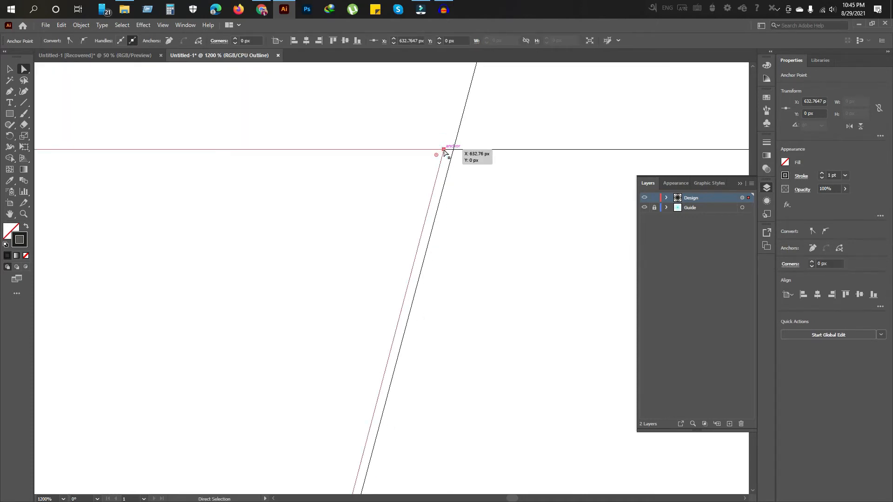
{"action": "left_click_drag", "start_coordinate": [445, 151], "coordinate": [454, 155]}
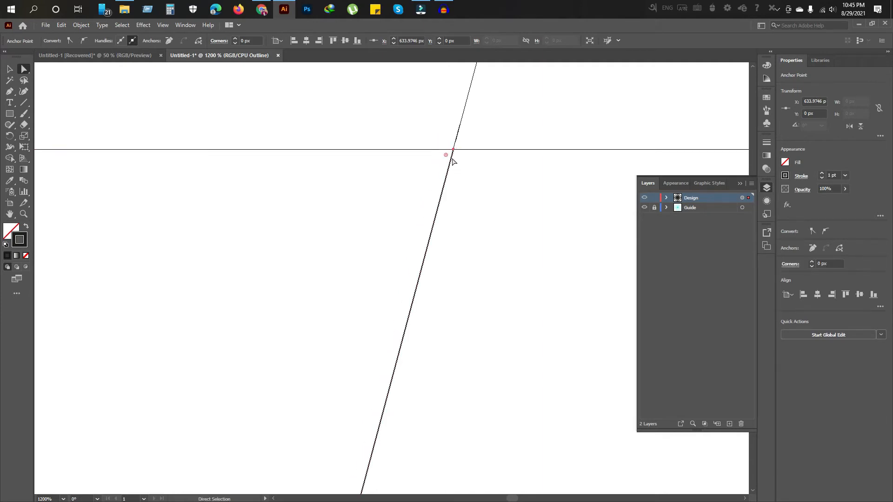
{"action": "scroll", "coordinate": [453, 161], "scroll_direction": "up", "scroll_amount": 3}
{"action": "scroll", "coordinate": [480, 173], "scroll_direction": "down", "scroll_amount": 7}
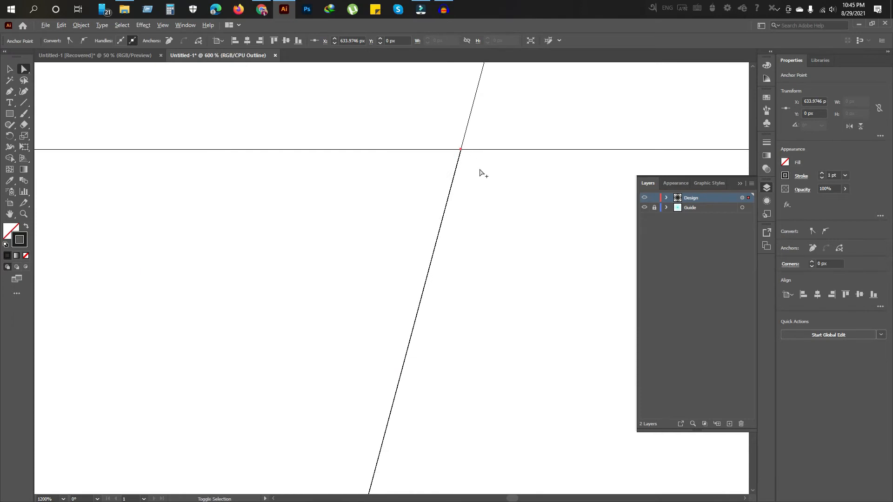
{"action": "key", "text": "ctrl+y"}
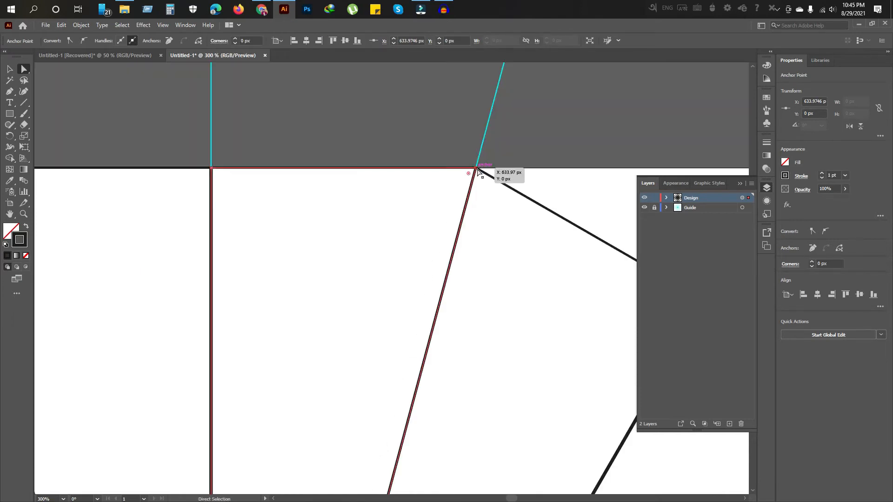
Make a clipping mask for the Design layer from the narrow triangle
{"action": "scroll", "coordinate": [478, 221], "scroll_direction": "down", "scroll_amount": 1}
{"action": "scroll", "coordinate": [492, 259], "scroll_direction": "down", "scroll_amount": 2}
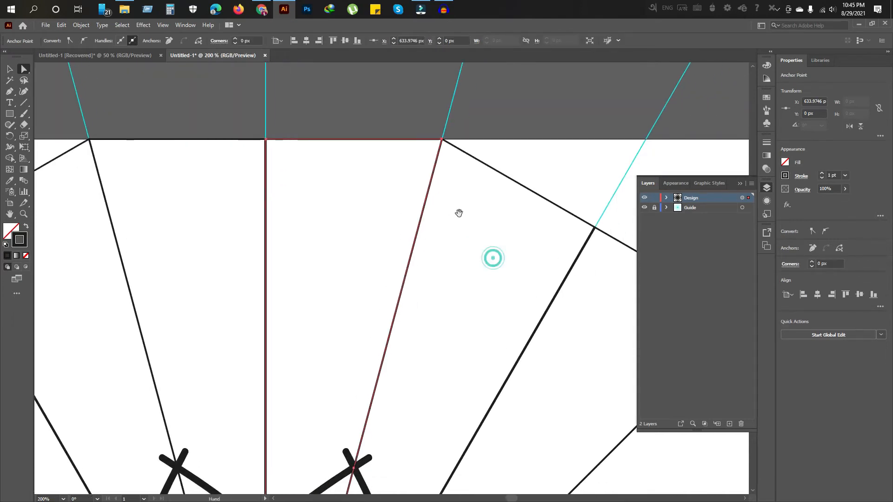
{"action": "scroll", "coordinate": [444, 251], "scroll_direction": "down", "scroll_amount": 1}
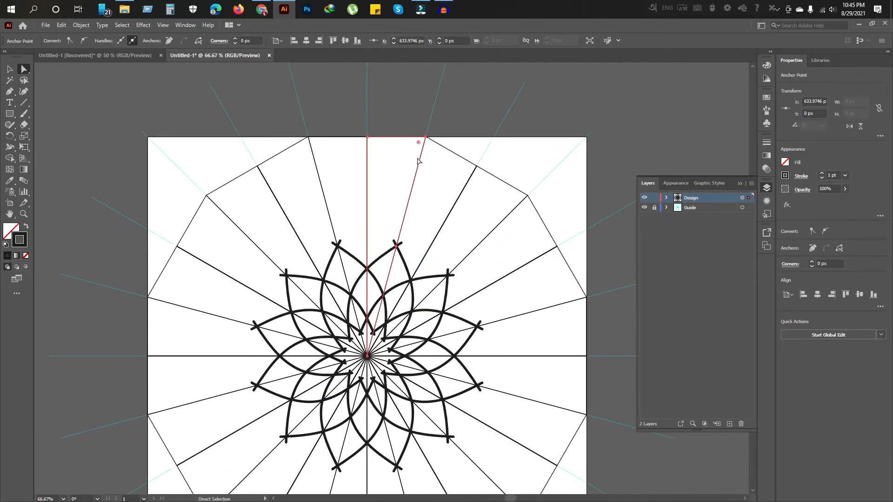
{"action": "left_click", "coordinate": [705, 424]}
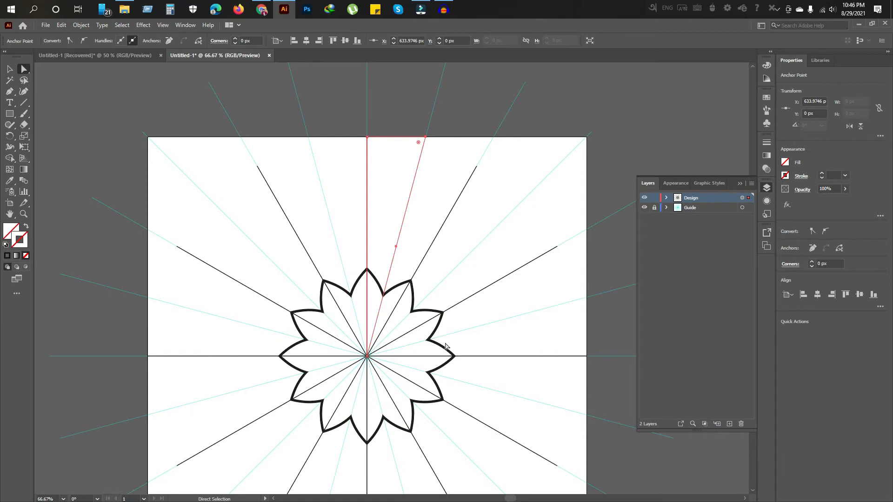
Reshape the curved brush stroke by pulling its segment outward to lengthen the mandala's petals, and clear the selection
{"action": "left_click_drag", "start_coordinate": [415, 357], "coordinate": [459, 309]}
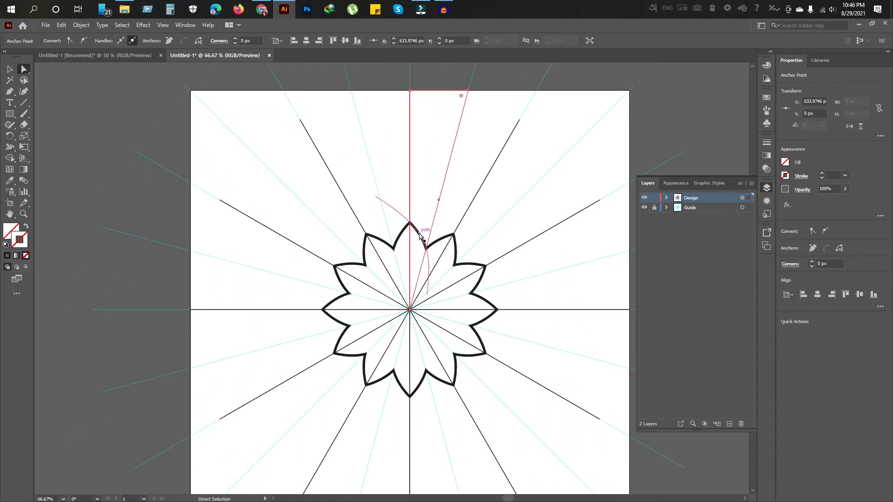
{"action": "mouse_move", "coordinate": [420, 236]}
{"action": "left_mouse_down"}
{"action": "mouse_move", "coordinate": [419, 201]}
{"action": "mouse_move", "coordinate": [423, 240]}
{"action": "mouse_move", "coordinate": [421, 214]}
{"action": "mouse_move", "coordinate": [417, 226]}
{"action": "left_mouse_up"}
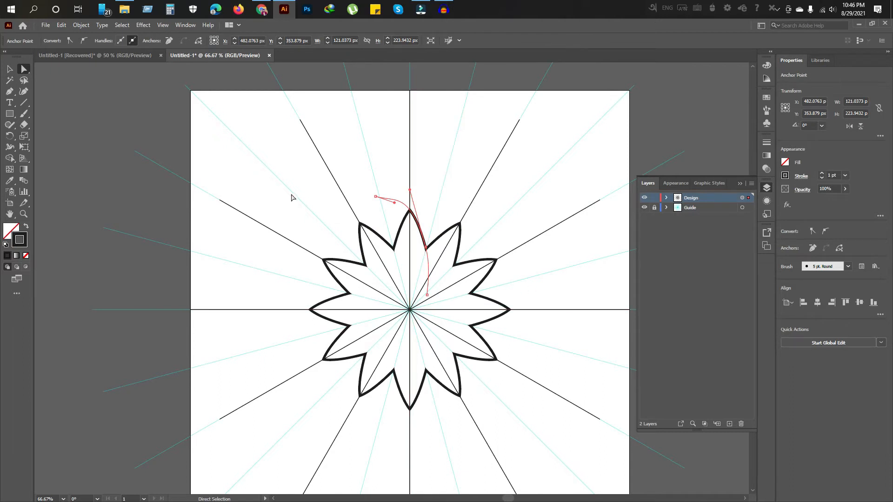
{"action": "left_click", "coordinate": [10, 69]}
{"action": "left_click", "coordinate": [90, 169]}
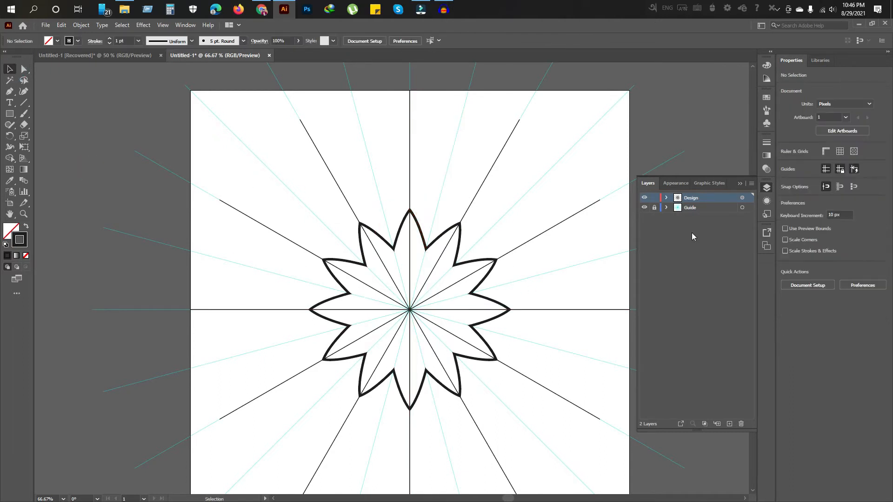
Select both line objects in the Design layer and set their stroke to none
{"action": "left_click", "coordinate": [666, 198]}
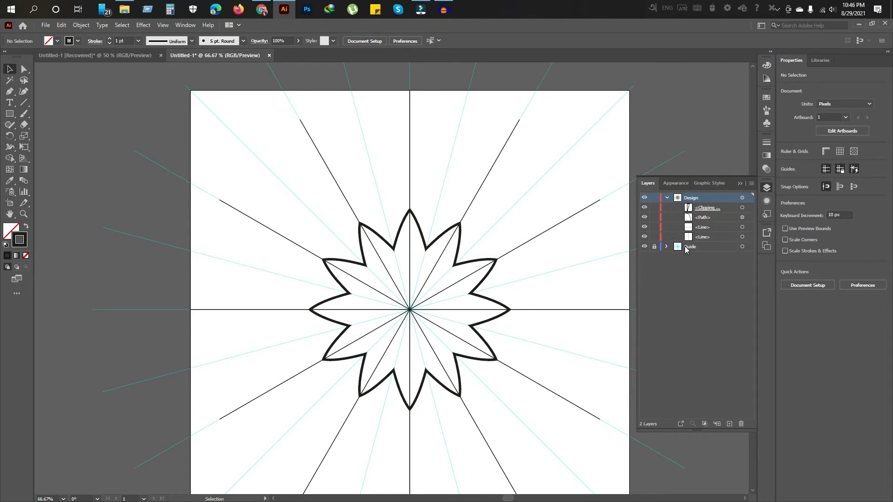
{"action": "left_click", "coordinate": [743, 238]}
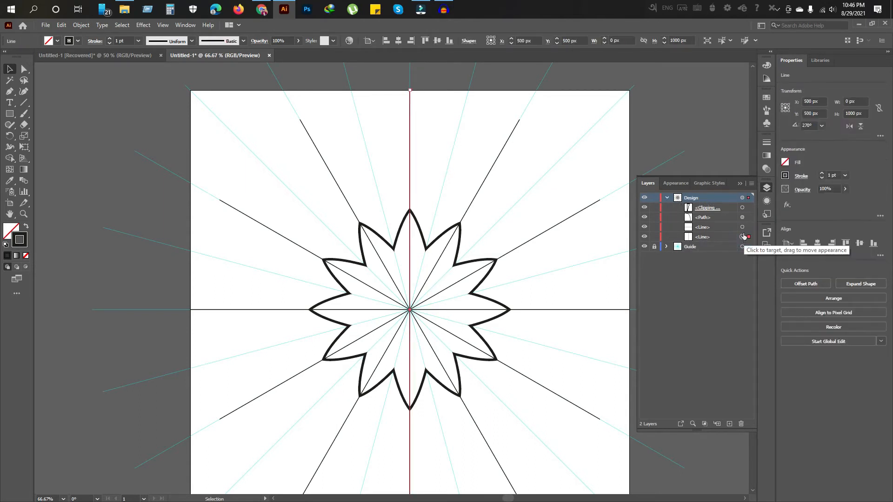
{"action": "left_click", "coordinate": [743, 227], "text": "shift"}
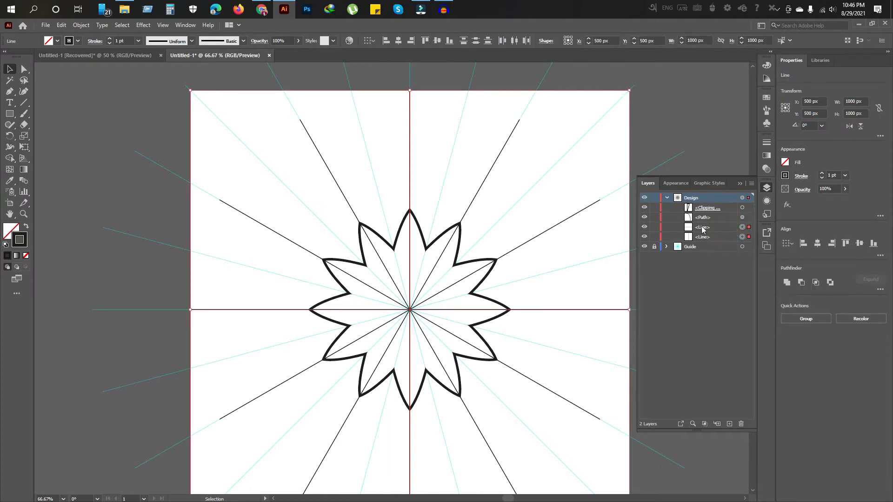
{"action": "left_click", "coordinate": [26, 256]}
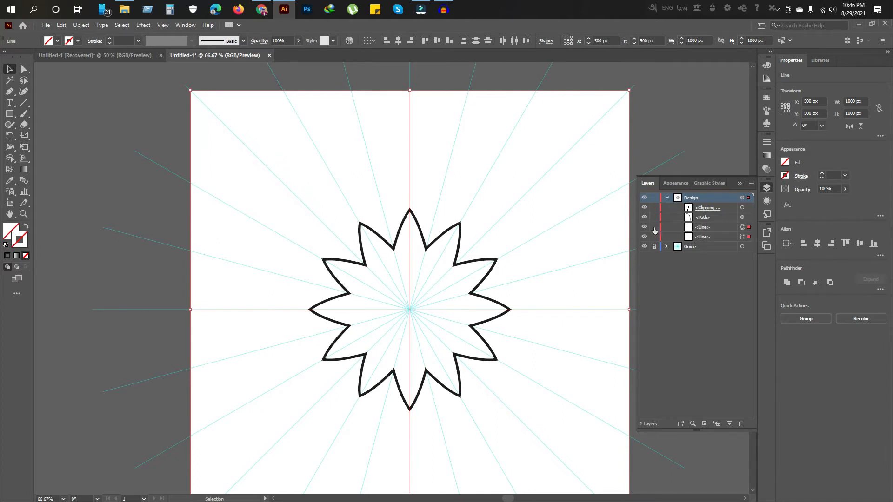
Lock the two line objects and the clipping path in the Design layer
{"action": "left_click", "coordinate": [653, 227]}
{"action": "left_click", "coordinate": [653, 237]}
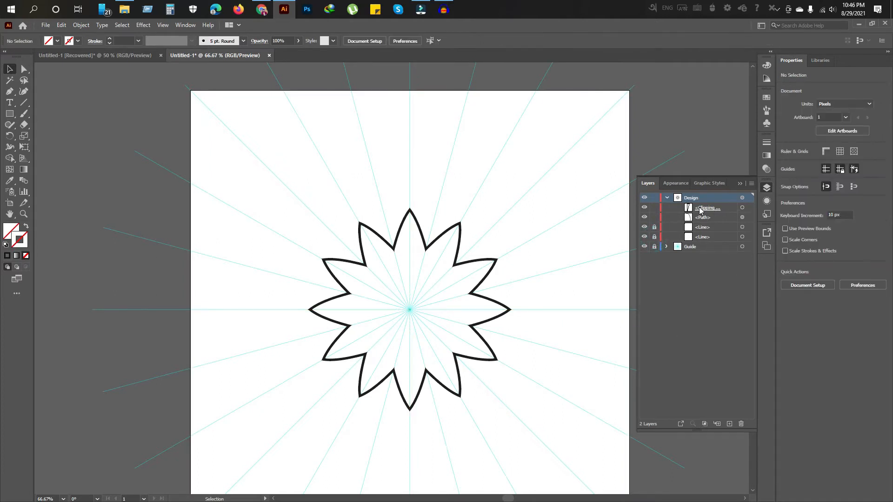
{"action": "left_click", "coordinate": [654, 208]}
{"action": "scroll", "coordinate": [374, 269], "scroll_direction": "down", "scroll_amount": 4}
{"action": "scroll", "coordinate": [400, 277], "scroll_direction": "up", "scroll_amount": 4}
{"action": "scroll", "coordinate": [370, 276], "scroll_direction": "down", "scroll_amount": 2}
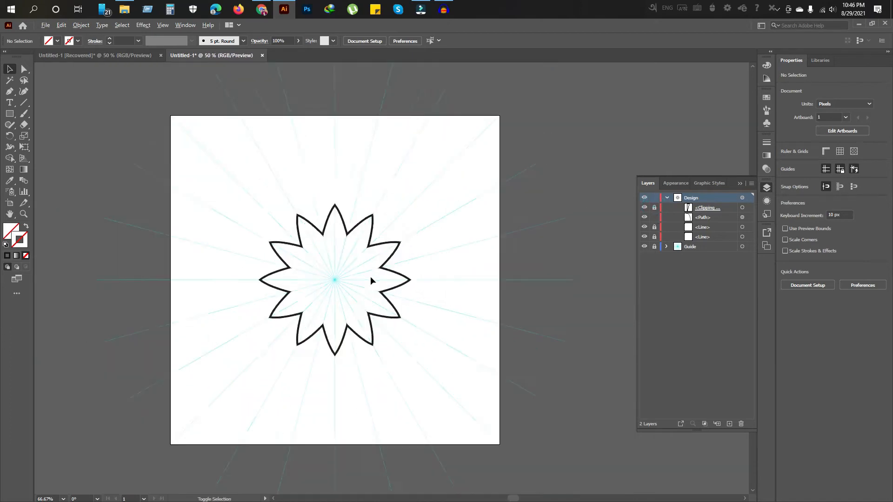
{"action": "key", "text": "space"}
{"action": "left_click_drag", "start_coordinate": [327, 285], "coordinate": [439, 263]}
{"action": "scroll", "coordinate": [453, 254], "scroll_direction": "up", "scroll_amount": 3}
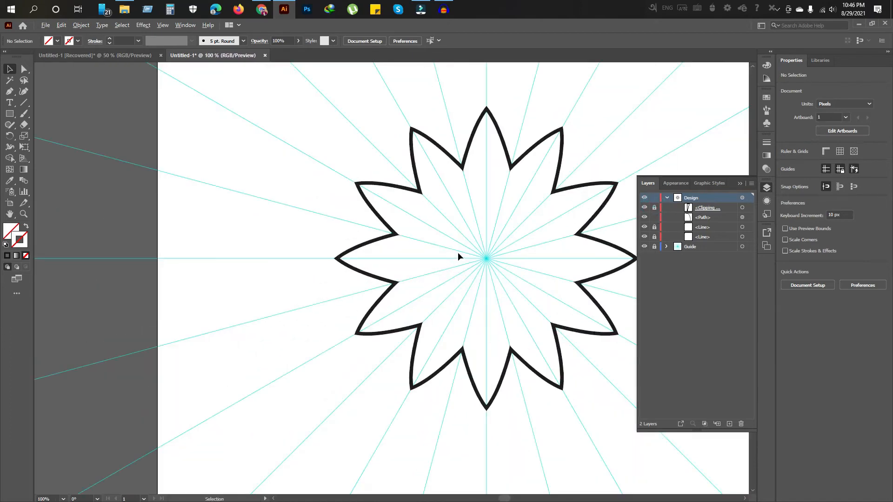
{"action": "scroll", "coordinate": [461, 255], "scroll_direction": "down", "scroll_amount": 2}
{"action": "left_click_drag", "start_coordinate": [510, 266], "coordinate": [451, 270]}
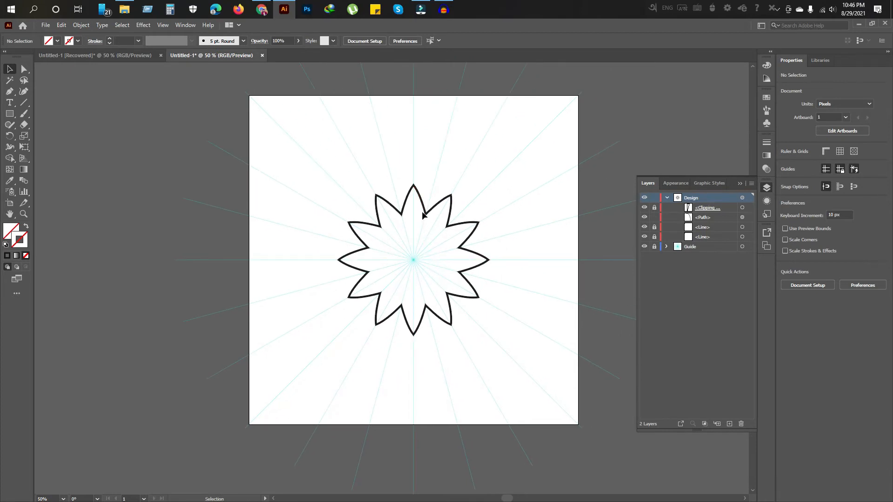
Move the curved brush stroke slightly down toward the mandala's centre and clear the selection
{"action": "left_click_drag", "start_coordinate": [424, 212], "coordinate": [415, 229]}
{"action": "scroll", "coordinate": [417, 249], "scroll_direction": "up", "scroll_amount": 2}
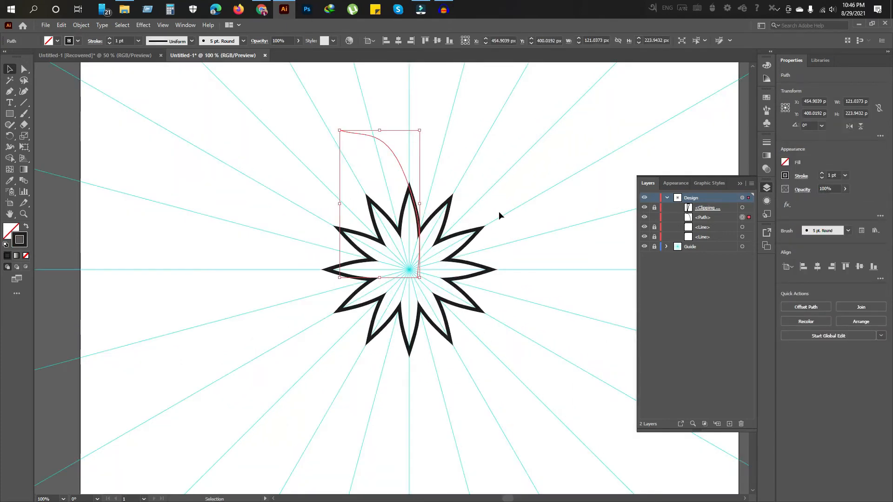
{"action": "left_click", "coordinate": [470, 188]}
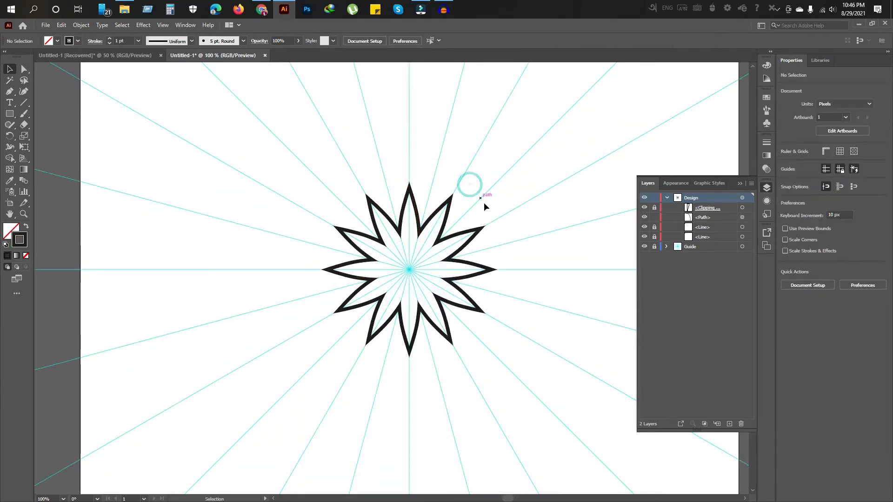
Paint a curved stroke outward from the pointed petals to form an outer petal ring, and a short vein stroke inside it
{"action": "scroll", "coordinate": [484, 201], "scroll_direction": "up", "scroll_amount": 1}
{"action": "key", "text": "b"}
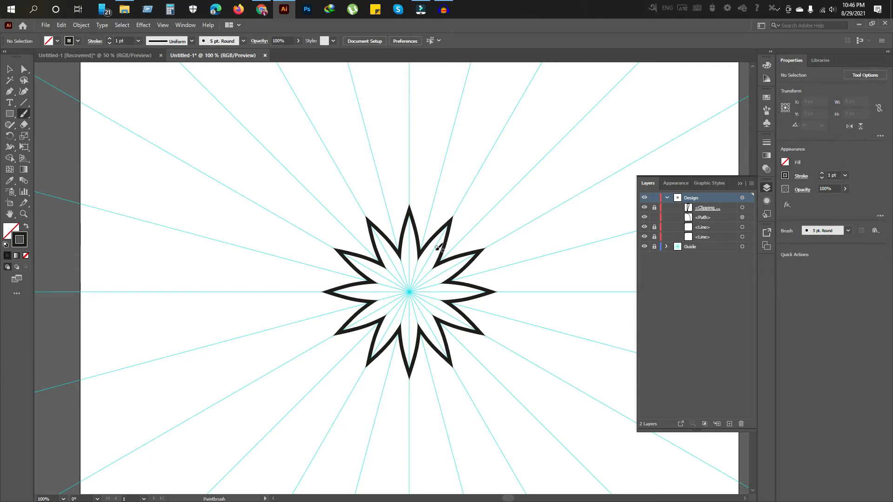
{"action": "scroll", "coordinate": [428, 236], "scroll_direction": "up", "scroll_amount": 2}
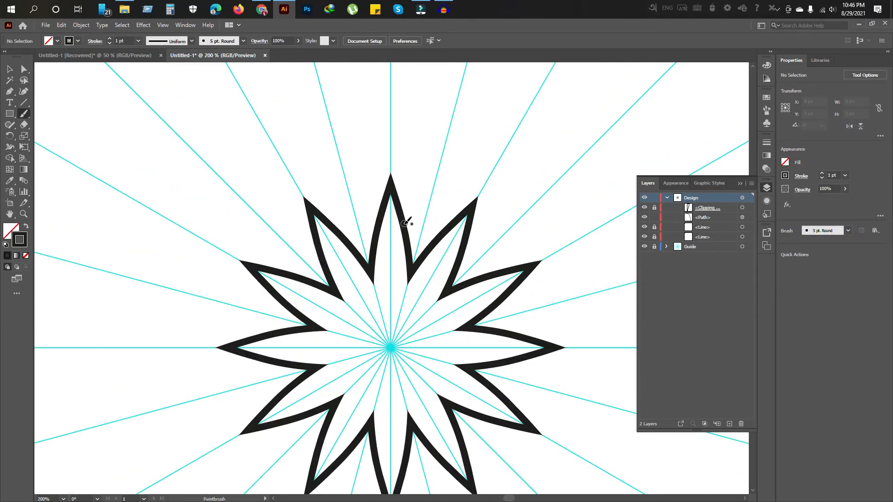
{"action": "left_click_drag", "start_coordinate": [406, 222], "coordinate": [497, 152]}
{"action": "scroll", "coordinate": [435, 186], "scroll_direction": "down", "scroll_amount": 3}
{"action": "scroll", "coordinate": [434, 190], "scroll_direction": "up", "scroll_amount": 2}
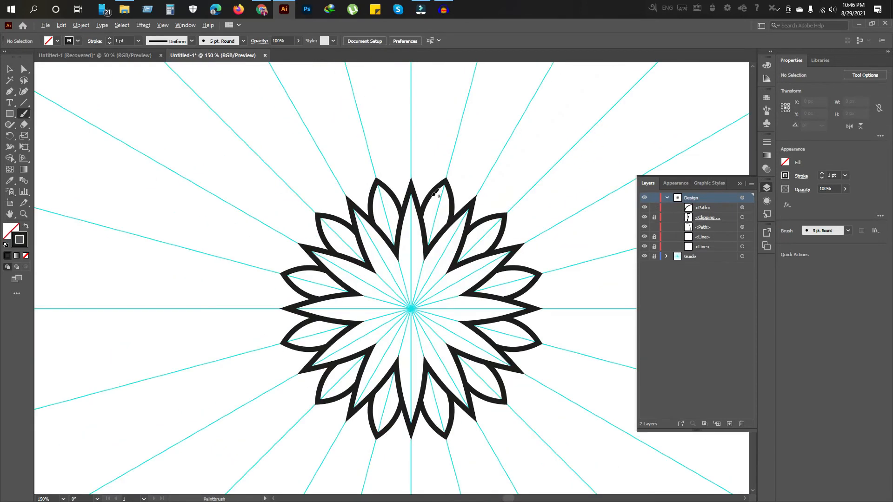
{"action": "left_click_drag", "start_coordinate": [426, 248], "coordinate": [434, 208]}
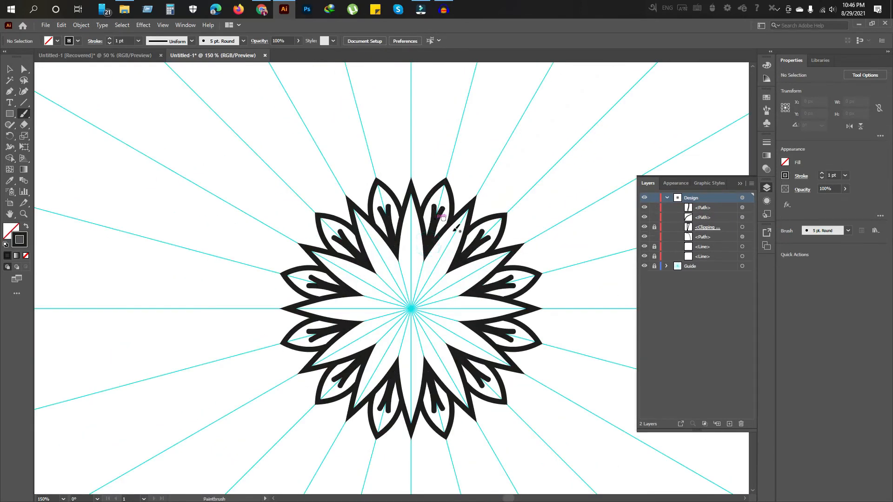
Paint a short brush stroke at the mandala's centre to form a small dark flower
{"action": "left_click_drag", "start_coordinate": [410, 309], "coordinate": [411, 288]}
{"action": "scroll", "coordinate": [412, 287], "scroll_direction": "up", "scroll_amount": 2}
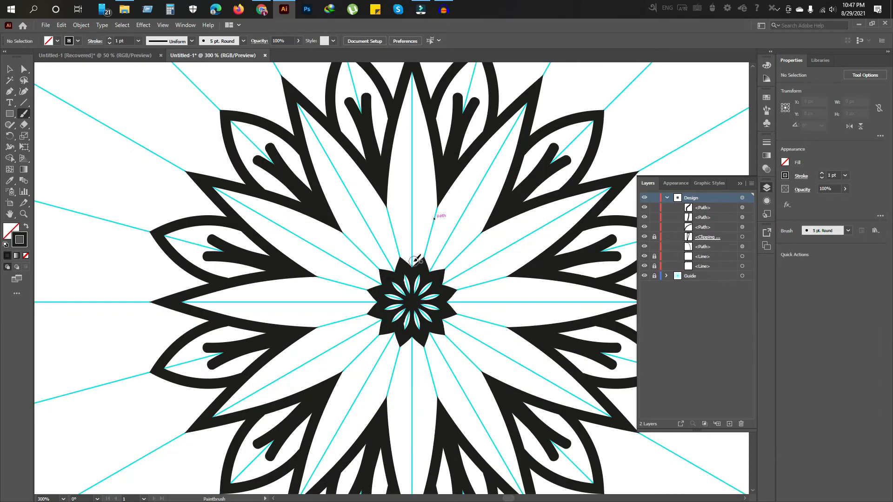
{"action": "scroll", "coordinate": [410, 267], "scroll_direction": "up", "scroll_amount": 2}
{"action": "scroll", "coordinate": [424, 282], "scroll_direction": "down", "scroll_amount": 4}
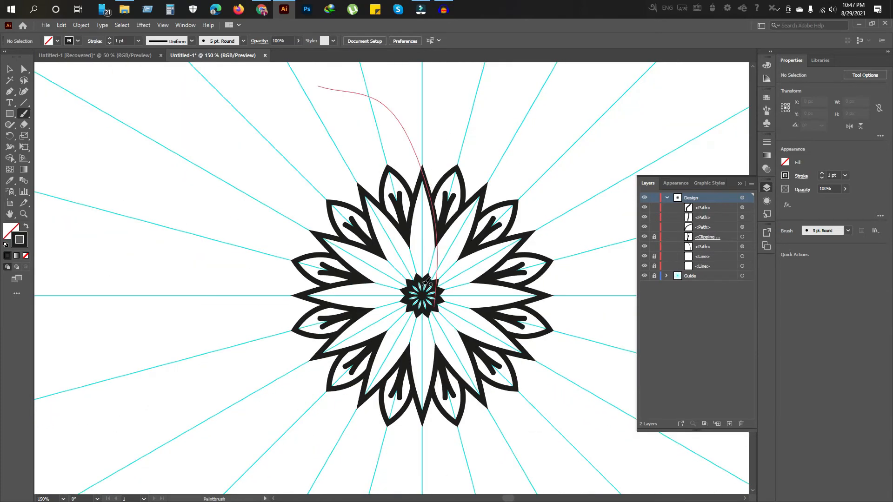
{"action": "scroll", "coordinate": [424, 282], "scroll_direction": "up", "scroll_amount": 4}
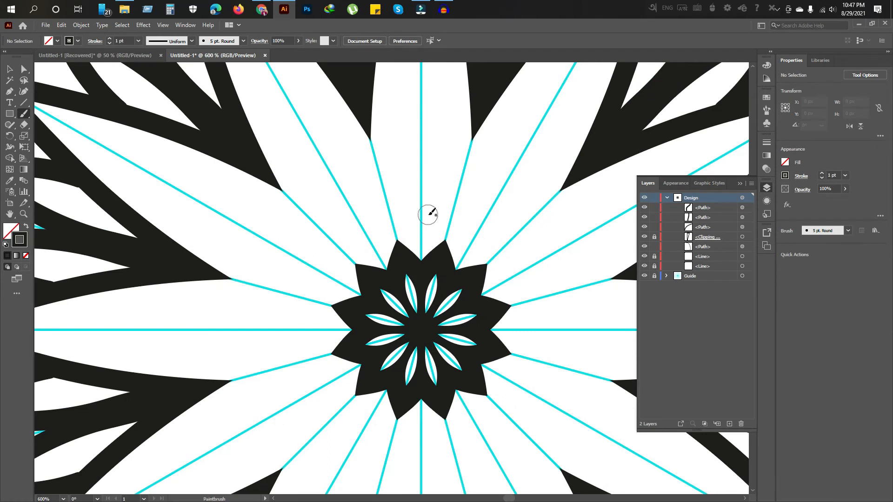
Paint slim spikes around the centre flower and a curved stroke that encloses them in a ring of rounded petals
{"action": "mouse_move", "coordinate": [424, 260]}
{"action": "left_mouse_down"}
{"action": "mouse_move", "coordinate": [414, 192]}
{"action": "mouse_move", "coordinate": [418, 258]}
{"action": "mouse_move", "coordinate": [455, 194]}
{"action": "mouse_move", "coordinate": [409, 154]}
{"action": "left_mouse_up"}
{"action": "key", "text": "ctrl+z"}
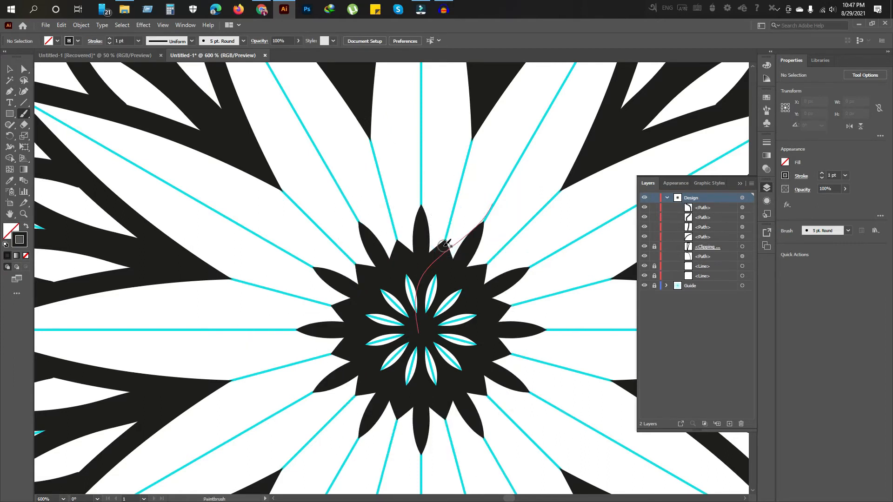
{"action": "mouse_move", "coordinate": [444, 251]}
{"action": "left_mouse_down"}
{"action": "mouse_move", "coordinate": [433, 155]}
{"action": "mouse_move", "coordinate": [381, 119]}
{"action": "left_mouse_up"}
{"action": "scroll", "coordinate": [405, 235], "scroll_direction": "down", "scroll_amount": 3}
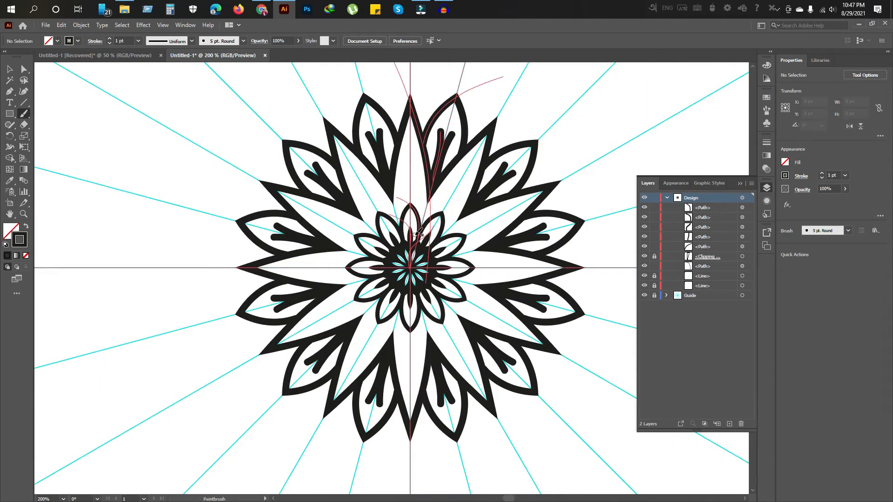
Paint a curved stroke above the inner petal ring to add narrow leaf shapes, redoing the first attempt
{"action": "scroll", "coordinate": [412, 235], "scroll_direction": "up", "scroll_amount": 2}
{"action": "scroll", "coordinate": [418, 181], "scroll_direction": "up", "scroll_amount": 2}
{"action": "left_click_drag", "start_coordinate": [411, 219], "coordinate": [390, 108]}
{"action": "key", "text": "ctrl+z"}
{"action": "left_click_drag", "start_coordinate": [412, 218], "coordinate": [400, 114]}
{"action": "scroll", "coordinate": [425, 152], "scroll_direction": "down", "scroll_amount": 2}
{"action": "scroll", "coordinate": [424, 182], "scroll_direction": "down", "scroll_amount": 2}
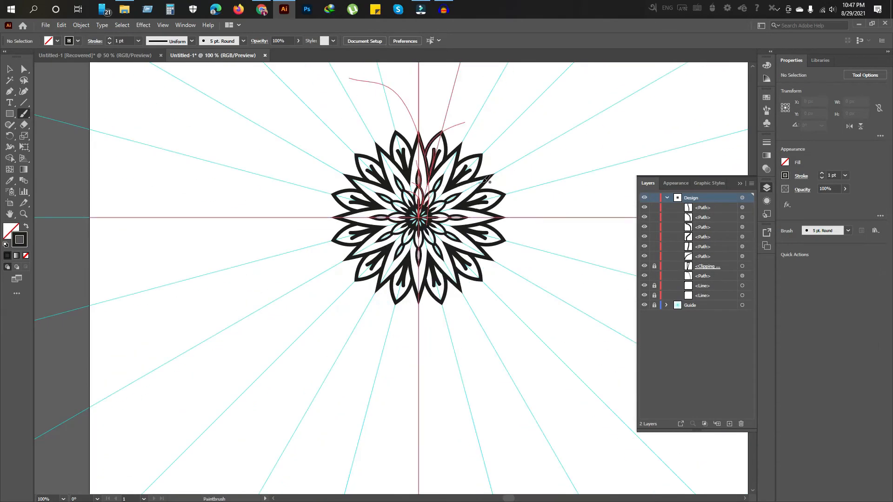
Examine the whole mandala and its central details on the artboard
{"action": "scroll", "coordinate": [478, 167], "scroll_direction": "up", "scroll_amount": 2}
{"action": "left_click_drag", "start_coordinate": [438, 88], "coordinate": [458, 167]}
{"action": "scroll", "coordinate": [420, 228], "scroll_direction": "down", "scroll_amount": 3}
{"action": "scroll", "coordinate": [426, 226], "scroll_direction": "up", "scroll_amount": 3}
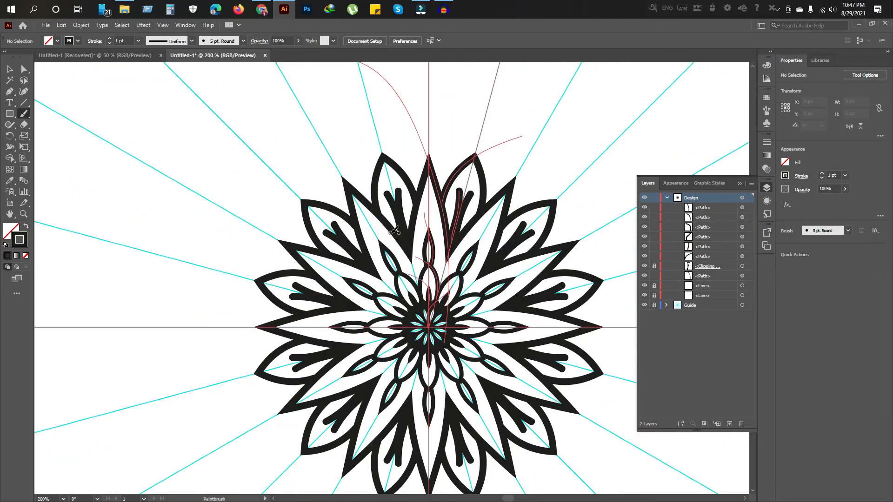
{"action": "scroll", "coordinate": [469, 226], "scroll_direction": "down", "scroll_amount": 4}
{"action": "left_click_drag", "start_coordinate": [517, 233], "coordinate": [469, 246]}
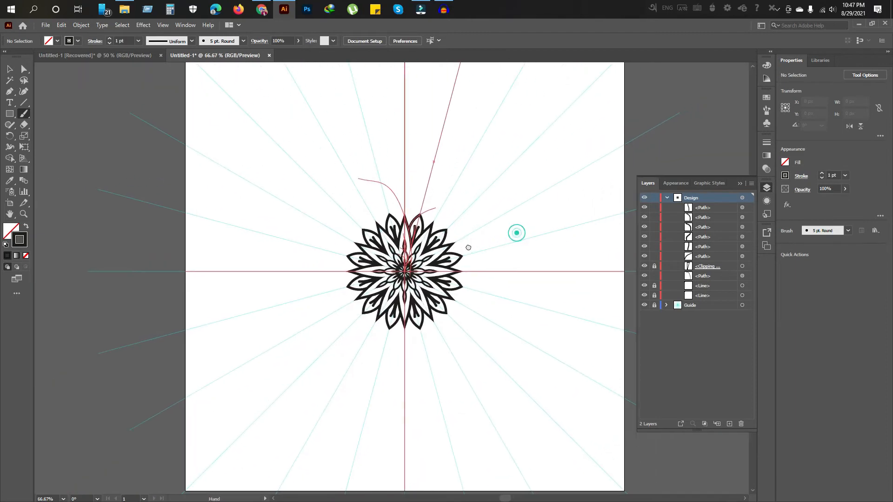
{"action": "scroll", "coordinate": [400, 281], "scroll_direction": "up", "scroll_amount": 3}
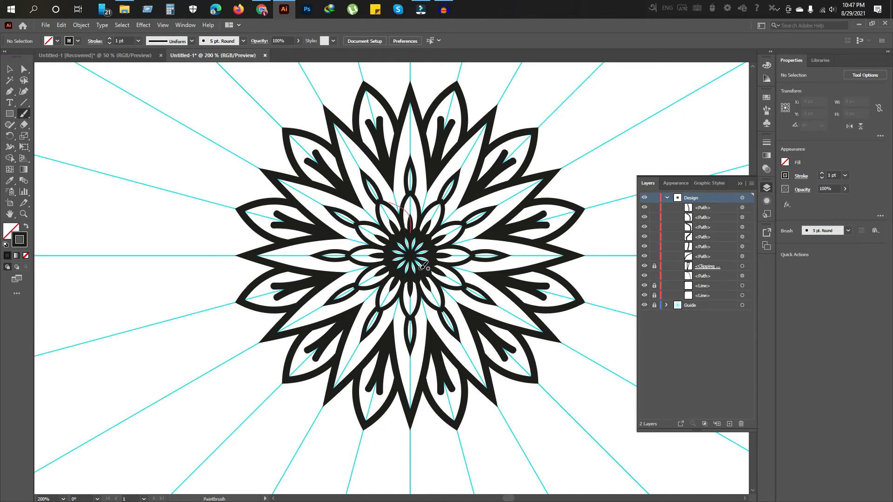
{"action": "left_click", "coordinate": [9, 68]}
{"action": "scroll", "coordinate": [269, 176], "scroll_direction": "down", "scroll_amount": 1}
{"action": "scroll", "coordinate": [319, 223], "scroll_direction": "down", "scroll_amount": 2}
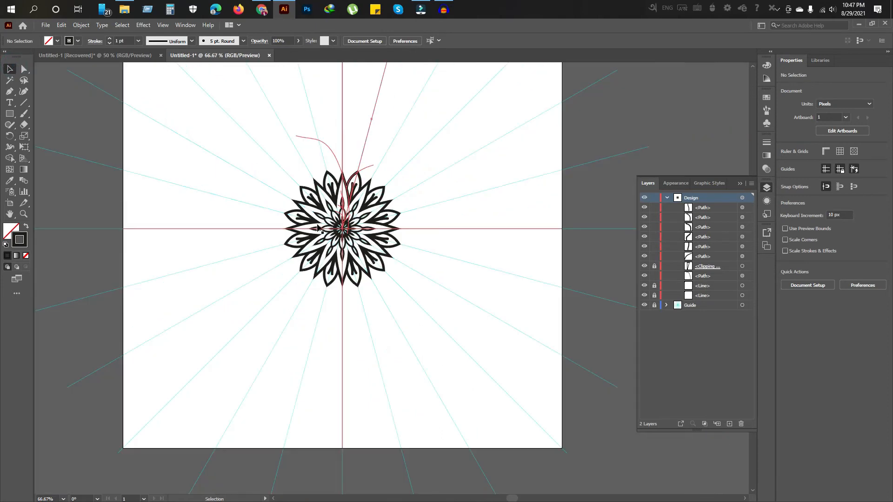
{"action": "left_click_drag", "start_coordinate": [313, 217], "coordinate": [365, 243]}
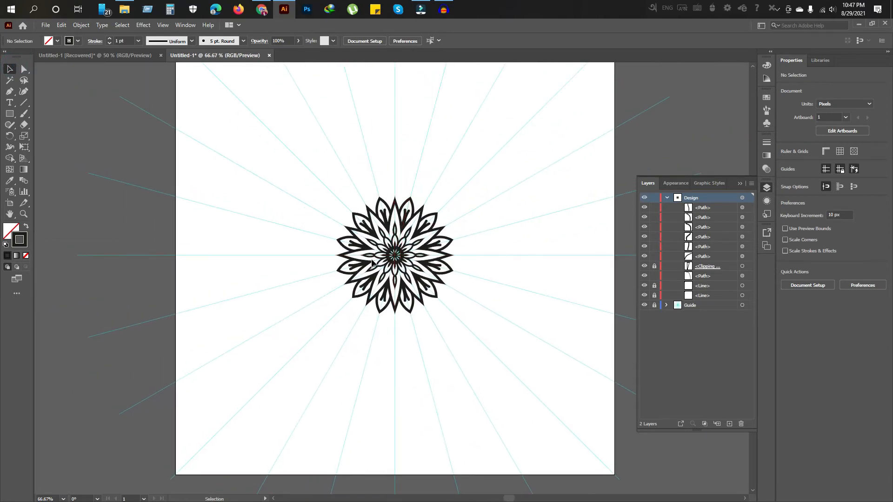
Collapse the Design layer's list of objects
{"action": "left_click", "coordinate": [668, 198]}
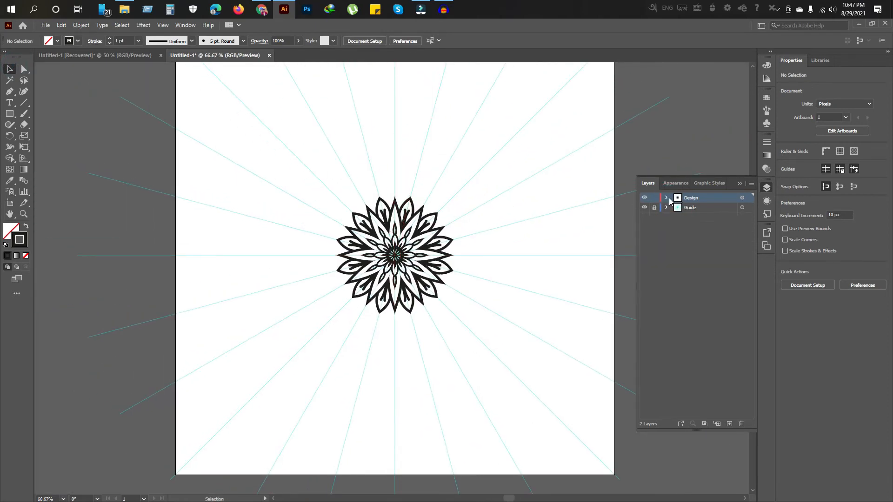
{"action": "left_click", "coordinate": [666, 198]}
{"action": "left_click", "coordinate": [666, 198]}
Save the document on the D: drive as an Adobe Illustrator file named Mnadala, with the Illustrator 2020 version options
{"action": "left_click_drag", "start_coordinate": [614, 223], "coordinate": [592, 235]}
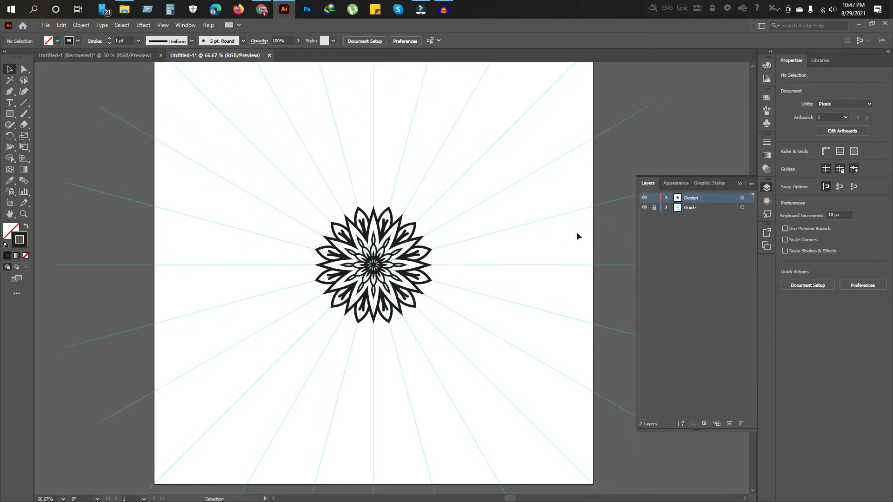
{"action": "scroll", "coordinate": [503, 238], "scroll_direction": "down", "scroll_amount": 1, "text": "alt"}
{"action": "scroll", "coordinate": [431, 275], "scroll_direction": "up", "scroll_amount": 2, "text": "alt"}
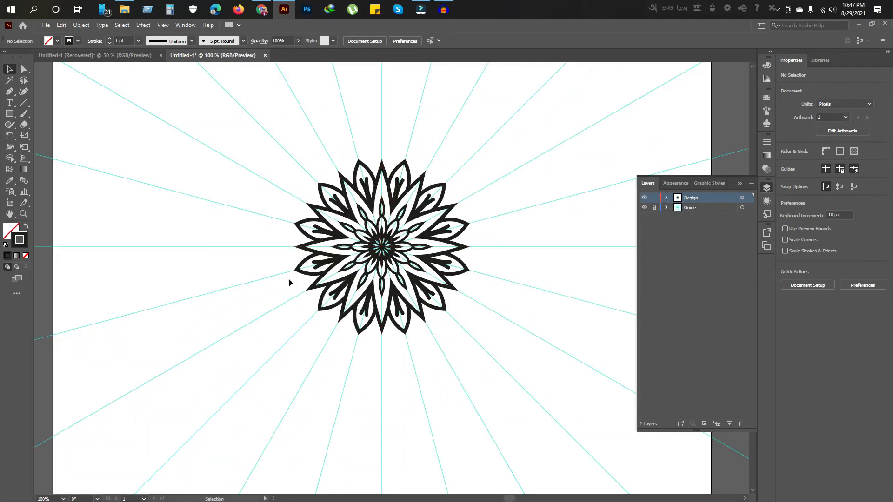
{"action": "scroll", "coordinate": [512, 244], "scroll_direction": "down", "scroll_amount": 2, "text": "alt"}
{"action": "left_click_drag", "start_coordinate": [603, 209], "coordinate": [558, 218]}
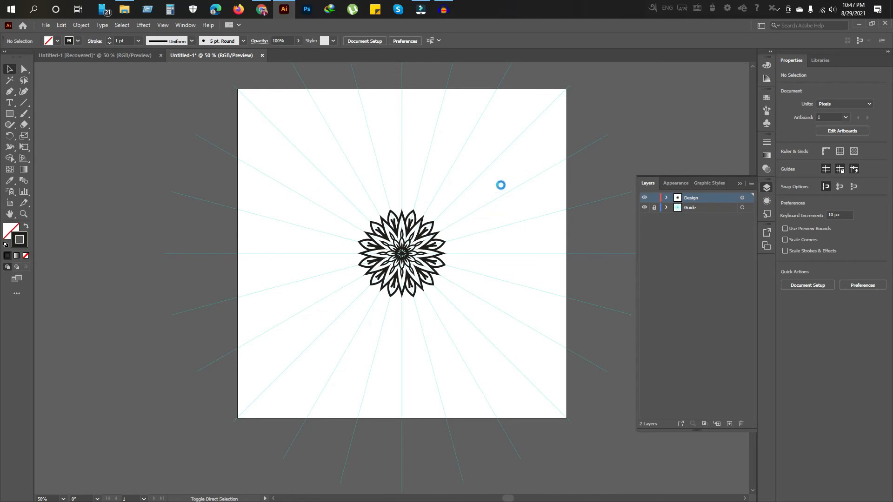
{"action": "key", "text": "ctrl+s"}
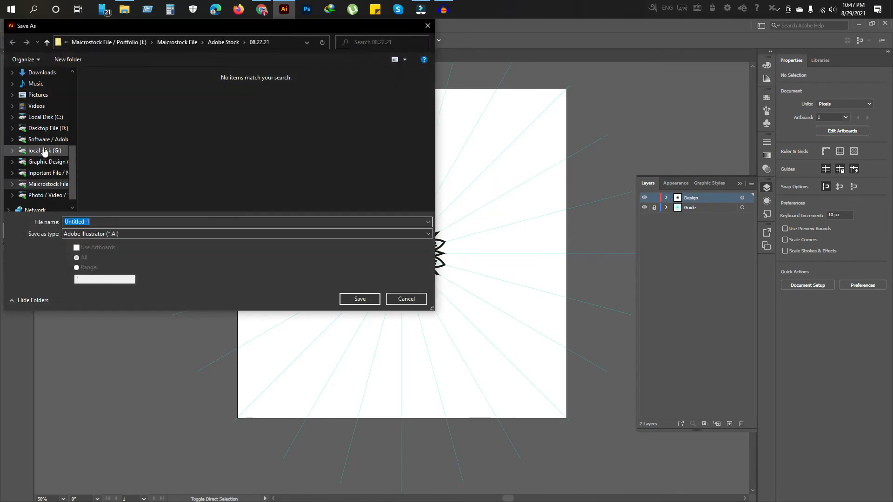
{"action": "left_click", "coordinate": [43, 126]}
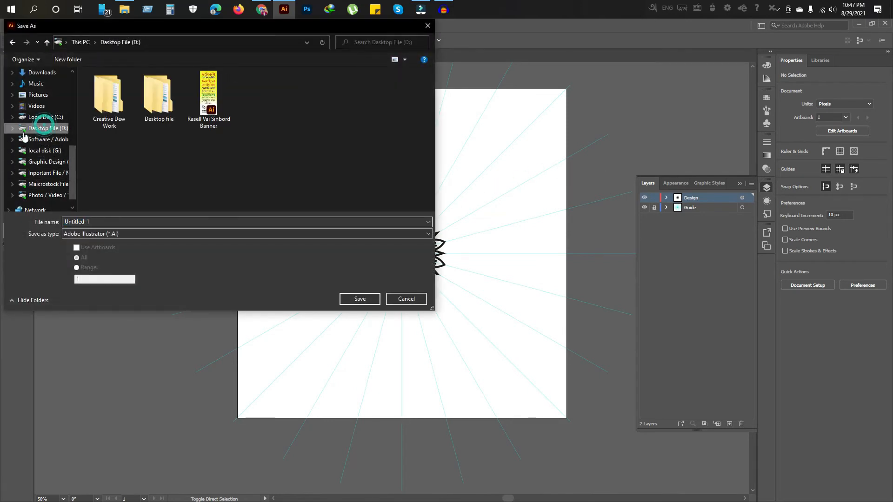
{"action": "left_click", "coordinate": [99, 221]}
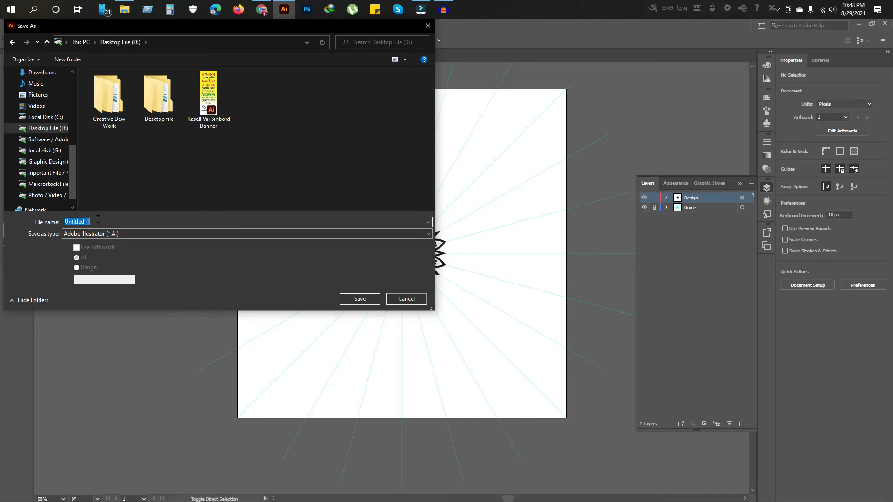
{"action": "type", "text": "Mnadala"}
{"action": "left_click", "coordinate": [358, 300]}
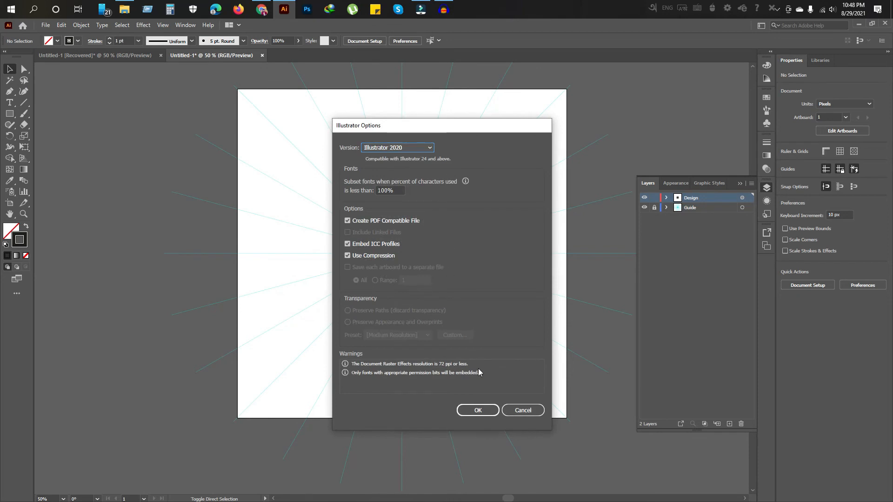
{"action": "left_click", "coordinate": [477, 410]}
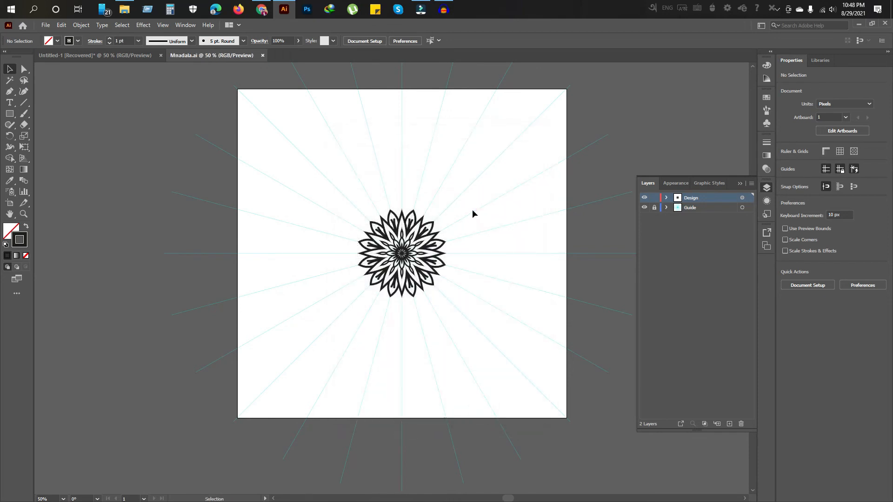
Close the saved mandala file and the recovered document without saving the latter, and exit the program
{"action": "left_click", "coordinate": [263, 56]}
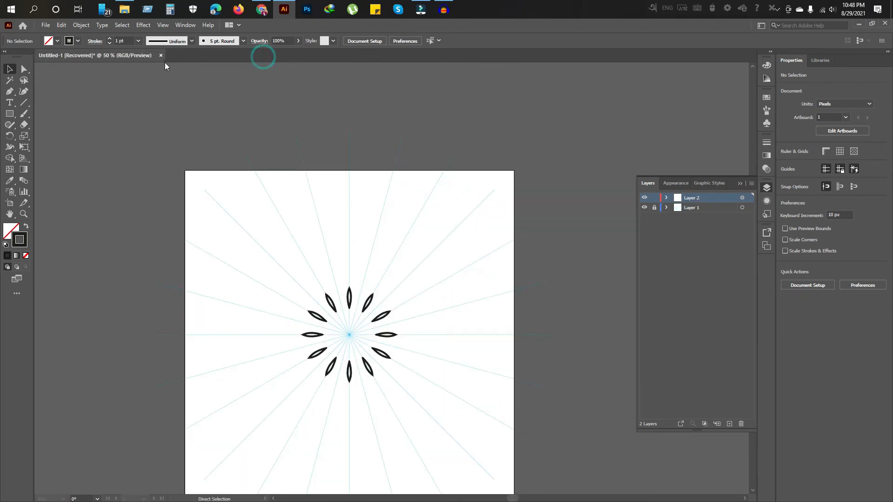
{"action": "left_click", "coordinate": [161, 55]}
{"action": "left_click", "coordinate": [495, 277]}
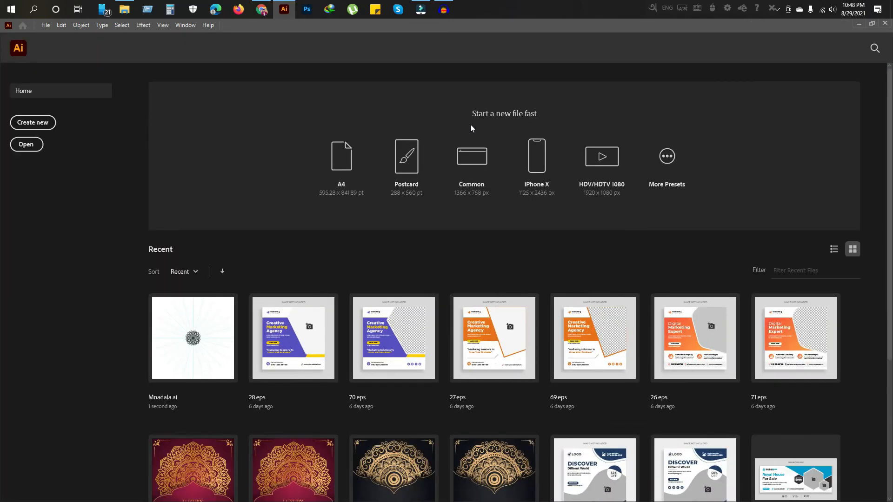
{"action": "left_click", "coordinate": [885, 23]}
{"action": "right_click", "coordinate": [686, 65]}
{"action": "left_click", "coordinate": [709, 93]}
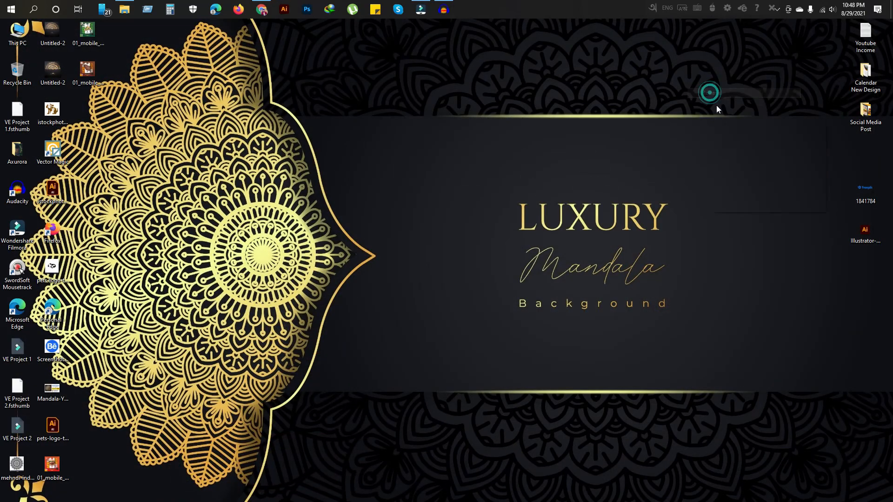
{"action": "right_click", "coordinate": [710, 88]}
{"action": "left_click", "coordinate": [725, 116]}
{"action": "right_click", "coordinate": [610, 76]}
{"action": "left_click", "coordinate": [630, 105]}
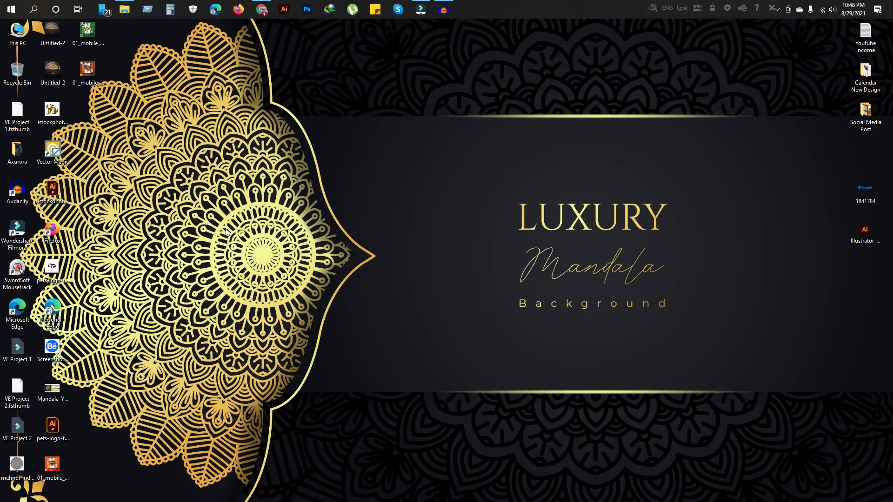
{"action": "right_click", "coordinate": [241, 233]}
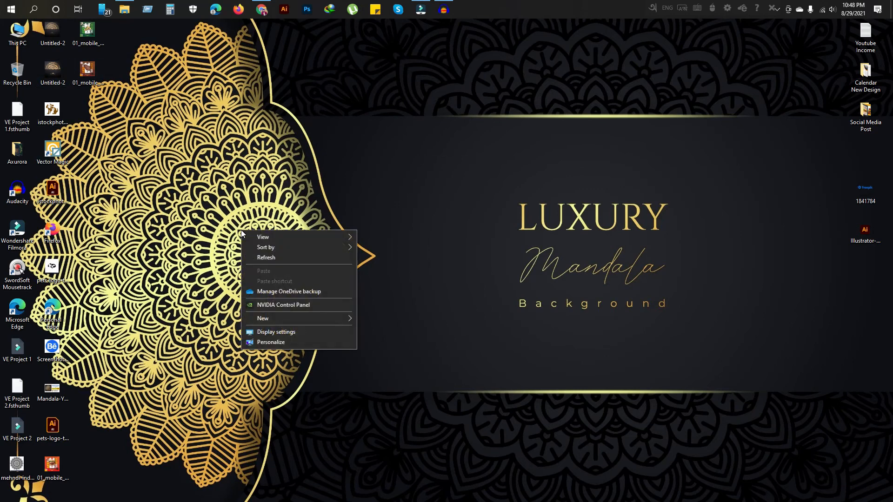
{"action": "left_click", "coordinate": [258, 256]}
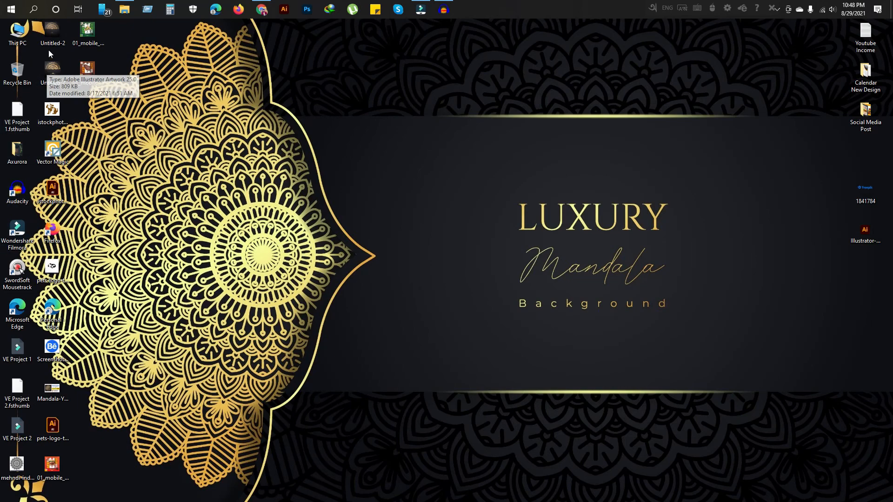
{"action": "double_click", "coordinate": [18, 37]}
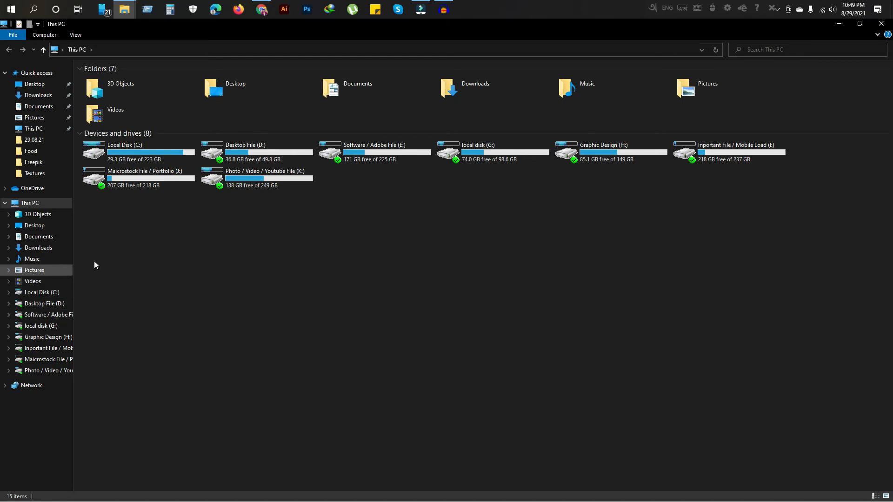
{"action": "left_click", "coordinate": [879, 25]}
{"action": "right_click", "coordinate": [110, 113]}
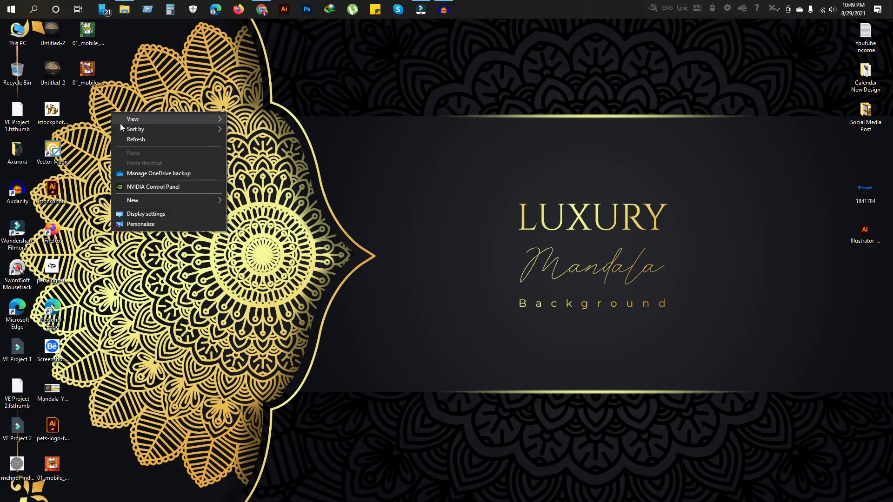
{"action": "left_click", "coordinate": [126, 139]}
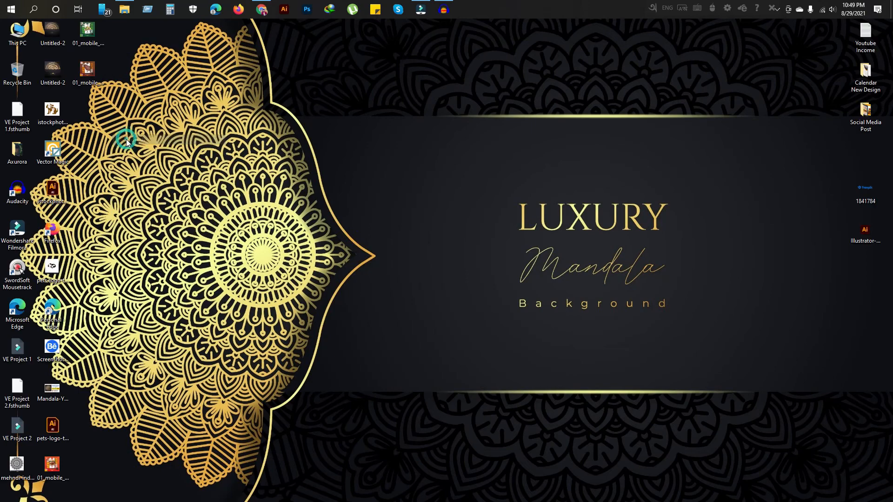
Look for the saved Mnadala file in the Desktop folder and its Axurora subfolder
{"action": "double_click", "coordinate": [19, 33]}
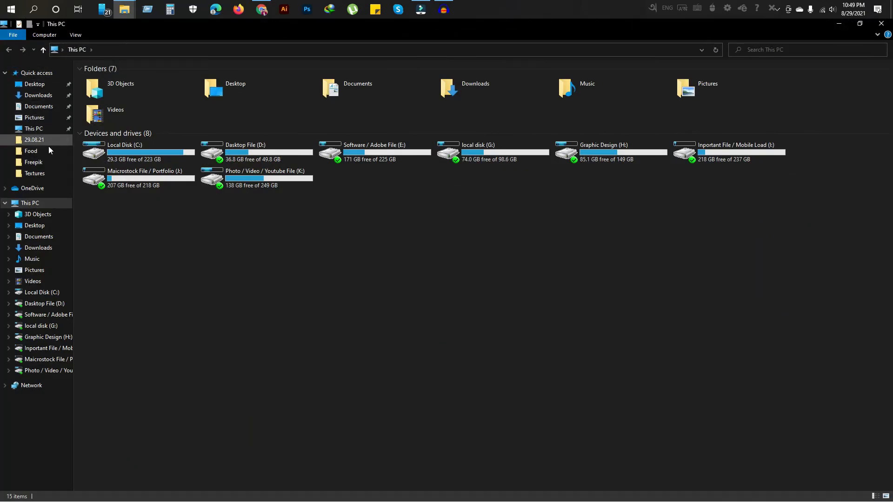
{"action": "left_click", "coordinate": [35, 84]}
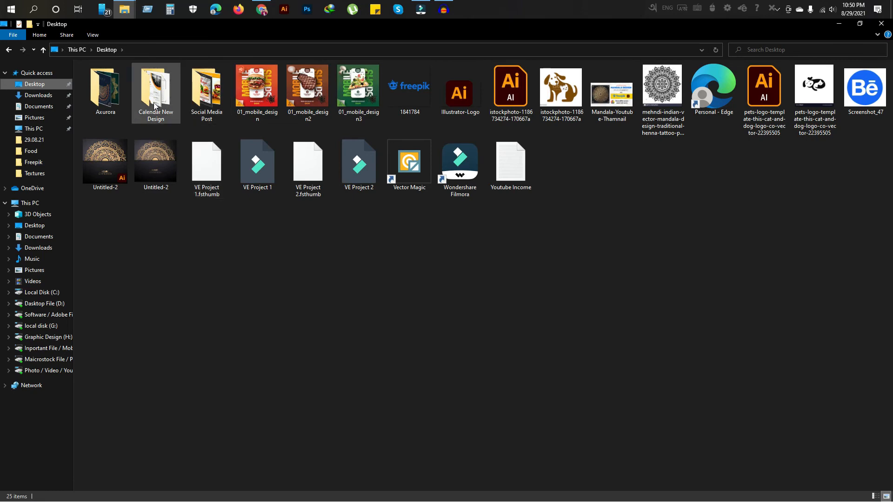
{"action": "double_click", "coordinate": [104, 90]}
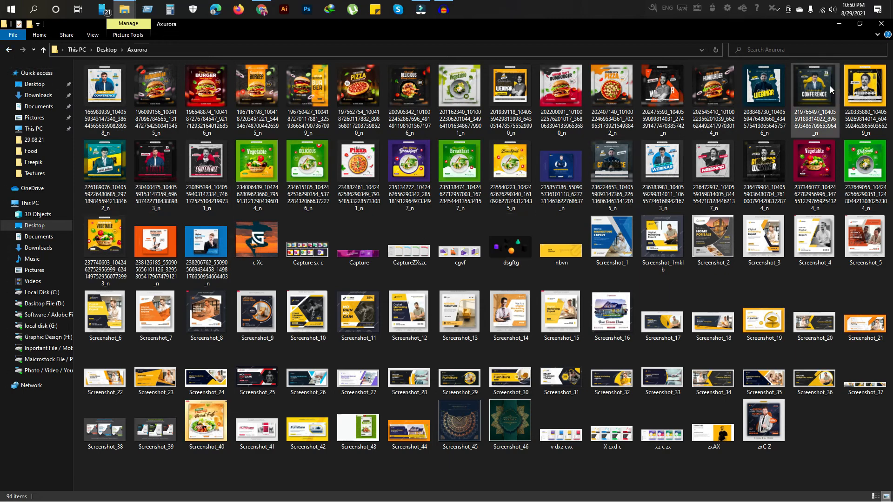
{"action": "left_click", "coordinate": [881, 23]}
{"action": "right_click", "coordinate": [235, 130]}
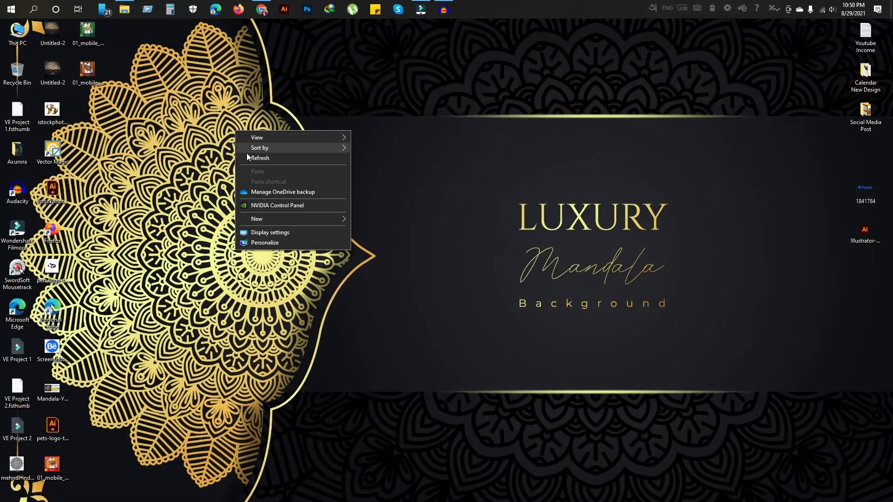
{"action": "left_click", "coordinate": [251, 158]}
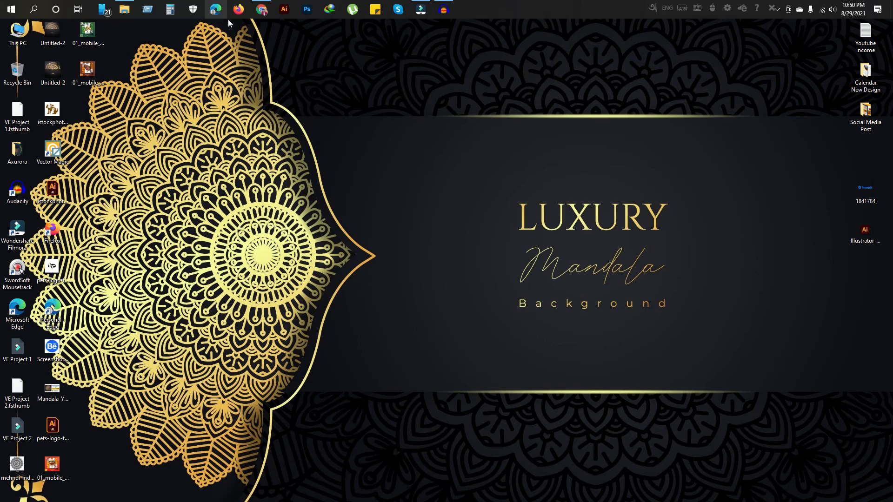
Check the Freepik, Desktop, Downloads and Documents folders for the saved Mnadala file
{"action": "left_click", "coordinate": [132, 16]}
{"action": "left_click", "coordinate": [131, 10]}
{"action": "left_click", "coordinate": [130, 10]}
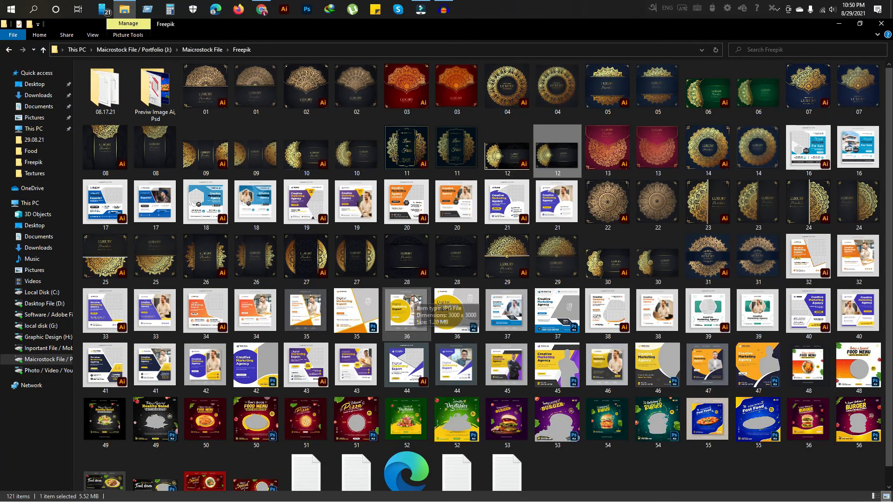
{"action": "scroll", "coordinate": [415, 297], "scroll_direction": "down", "scroll_amount": 1}
{"action": "scroll", "coordinate": [378, 243], "scroll_direction": "up", "scroll_amount": 1}
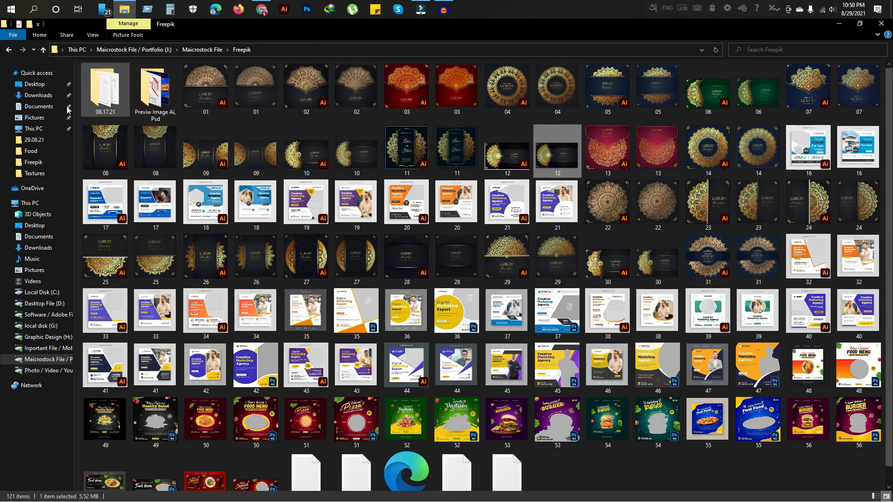
{"action": "left_click", "coordinate": [37, 84]}
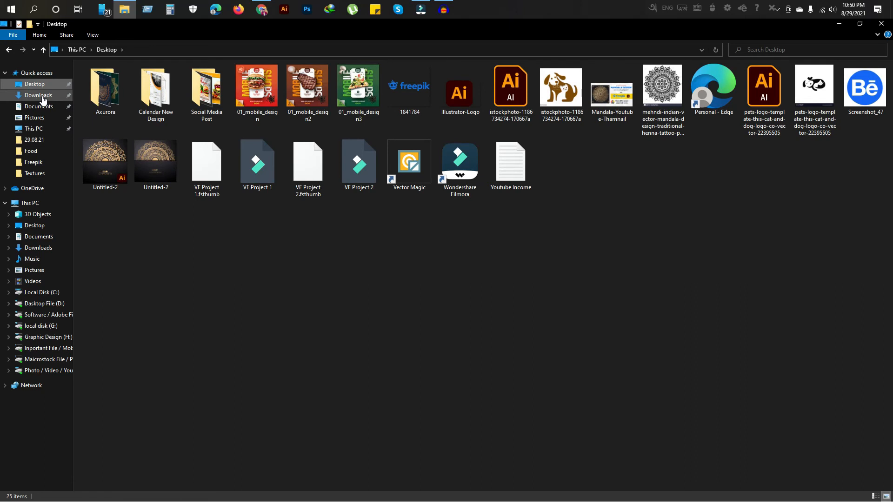
{"action": "left_click", "coordinate": [42, 97]}
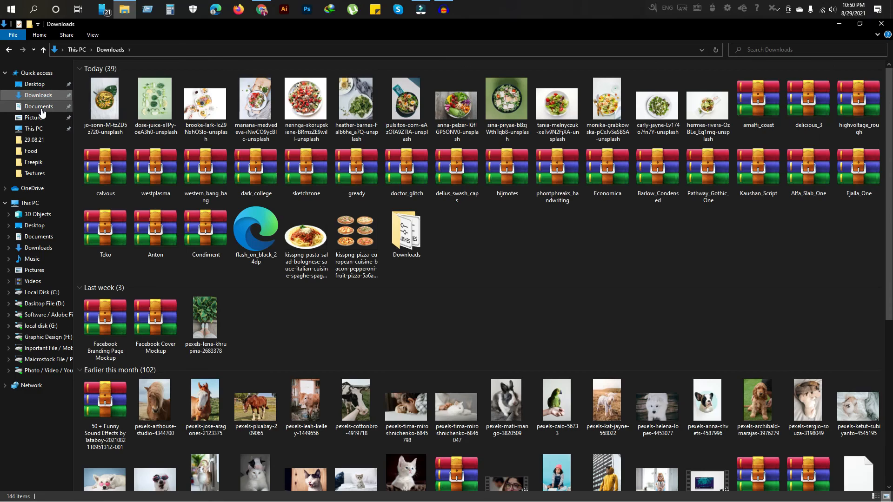
{"action": "left_click", "coordinate": [41, 108]}
{"action": "left_click", "coordinate": [44, 96]}
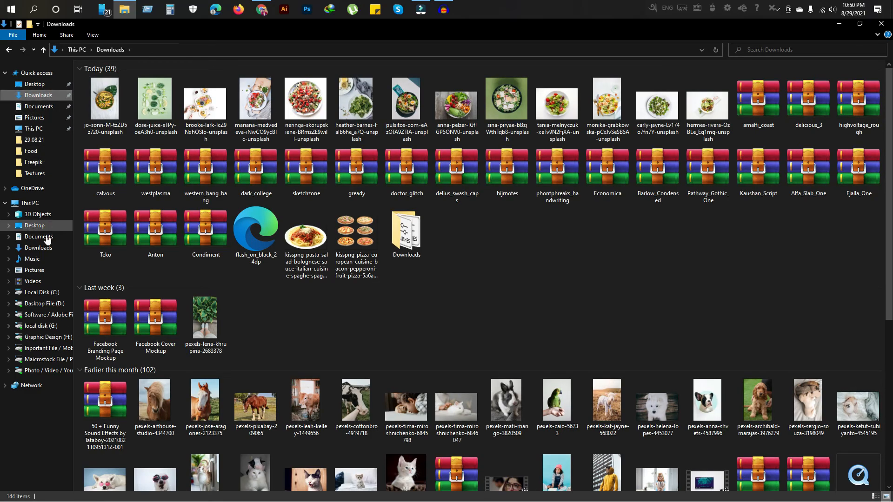
Browse the local drives one after another, ending at the D: drive, for the saved Mnadala file
{"action": "left_click", "coordinate": [48, 370]}
{"action": "left_click", "coordinate": [51, 359]}
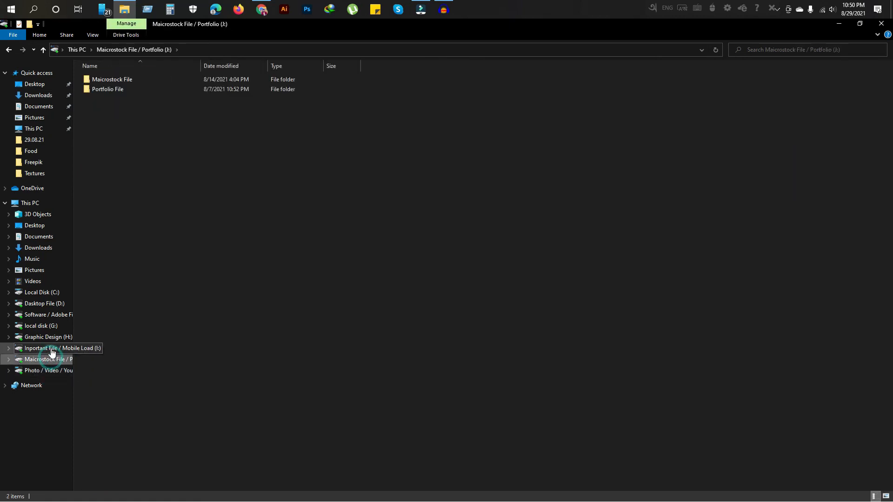
{"action": "left_click", "coordinate": [51, 348]}
{"action": "left_click", "coordinate": [51, 336]}
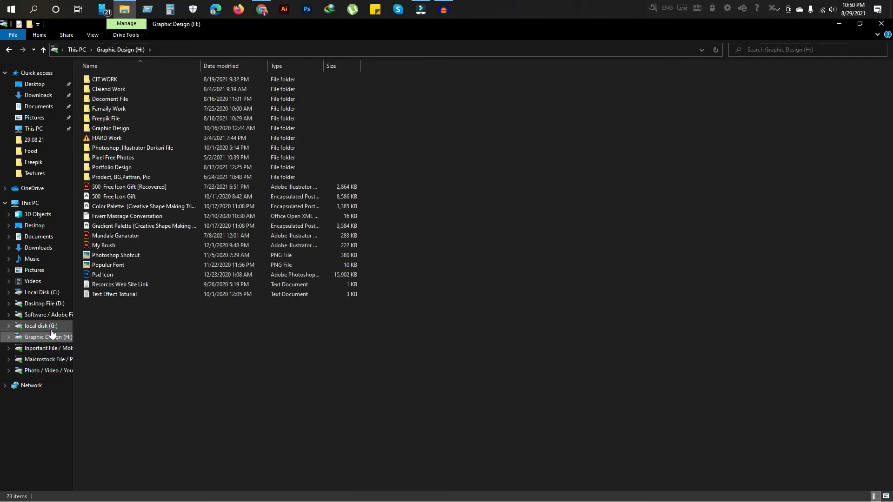
{"action": "left_click", "coordinate": [51, 327]}
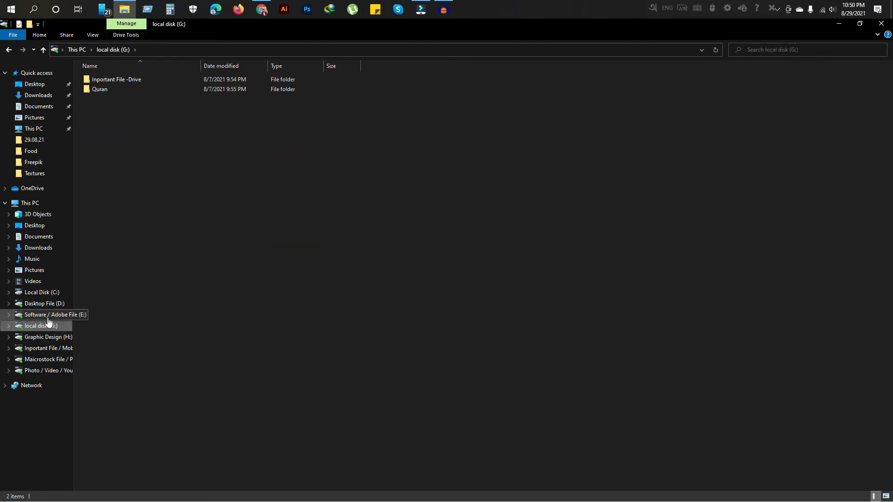
{"action": "left_click", "coordinate": [47, 314]}
{"action": "left_click", "coordinate": [45, 304]}
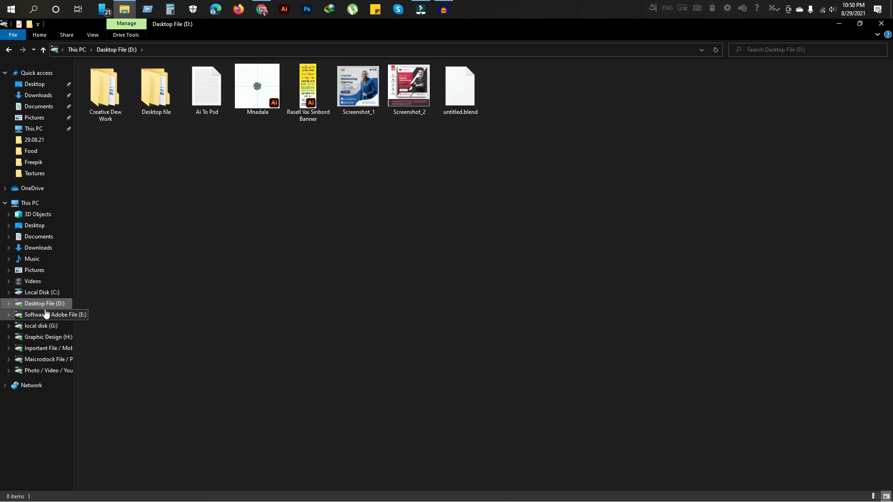
Move the Mnadala Illustrator file from the D: drive to the desktop and refresh the desktop
{"action": "left_click", "coordinate": [264, 96]}
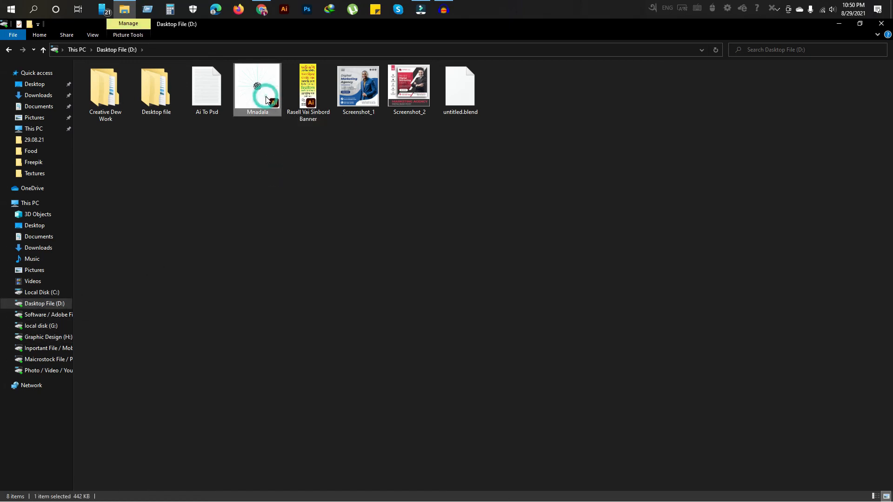
{"action": "key", "text": "ctrl+x"}
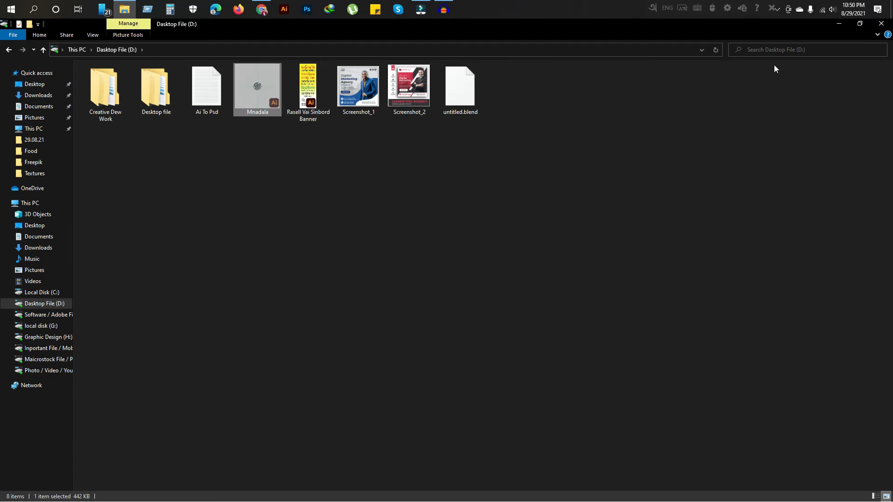
{"action": "left_click", "coordinate": [837, 26]}
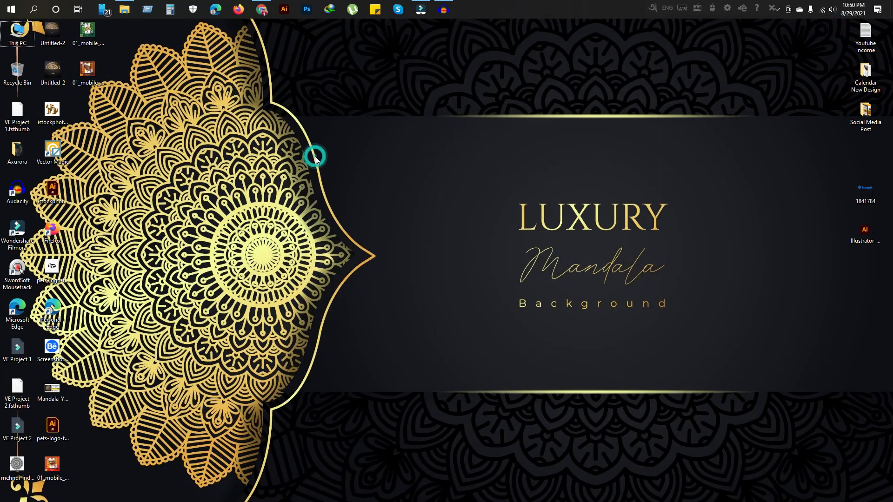
{"action": "right_click", "coordinate": [218, 155]}
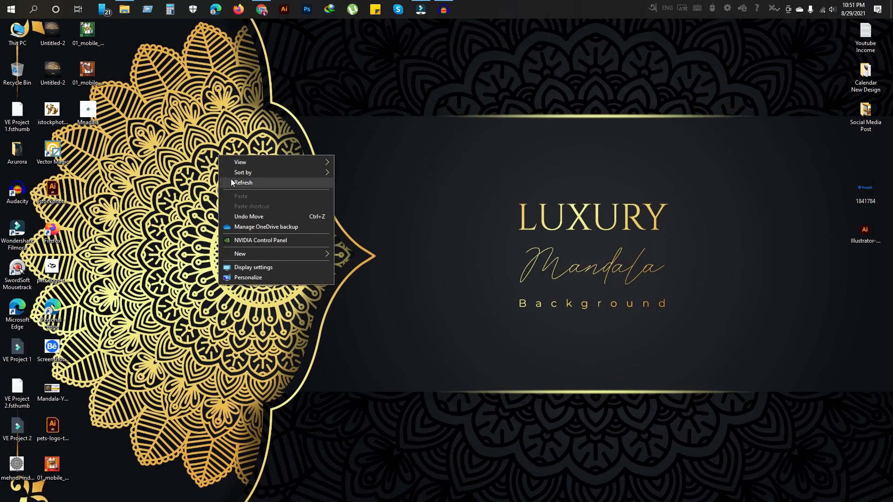
{"action": "left_click", "coordinate": [223, 177]}
{"action": "right_click", "coordinate": [224, 177]}
{"action": "left_click", "coordinate": [235, 199]}
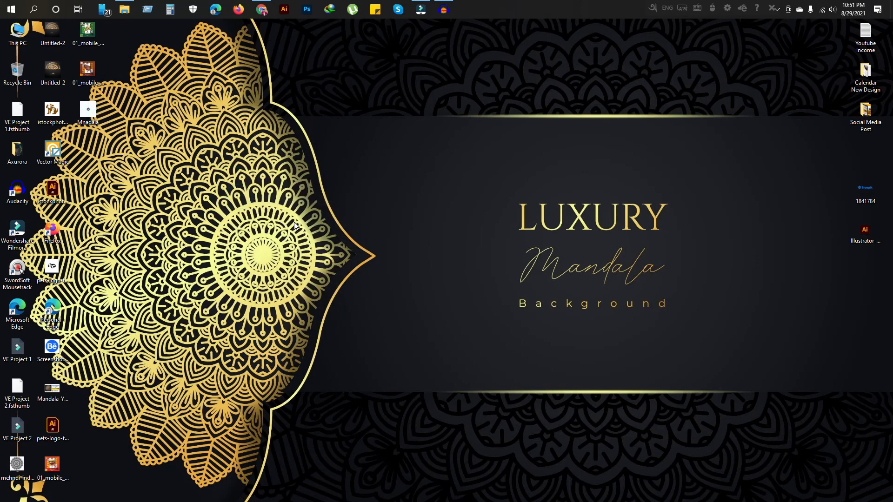
Open the Mnadala file from the desktop in Illustrator and examine the mandala on its artboard
{"action": "left_click", "coordinate": [90, 113]}
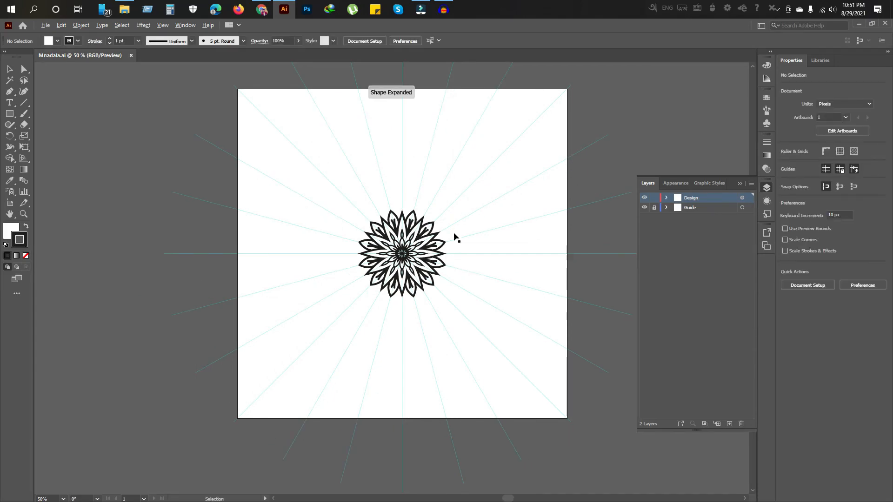
{"action": "scroll", "coordinate": [375, 290], "scroll_direction": "up", "scroll_amount": 1}
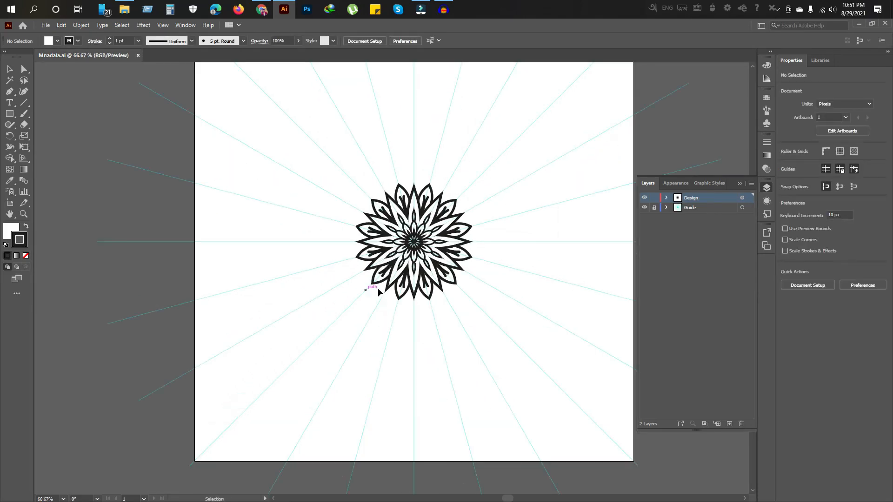
{"action": "scroll", "coordinate": [468, 255], "scroll_direction": "up", "scroll_amount": 2}
{"action": "scroll", "coordinate": [458, 253], "scroll_direction": "down", "scroll_amount": 1}
{"action": "scroll", "coordinate": [458, 252], "scroll_direction": "down", "scroll_amount": 4}
{"action": "scroll", "coordinate": [464, 247], "scroll_direction": "up", "scroll_amount": 4}
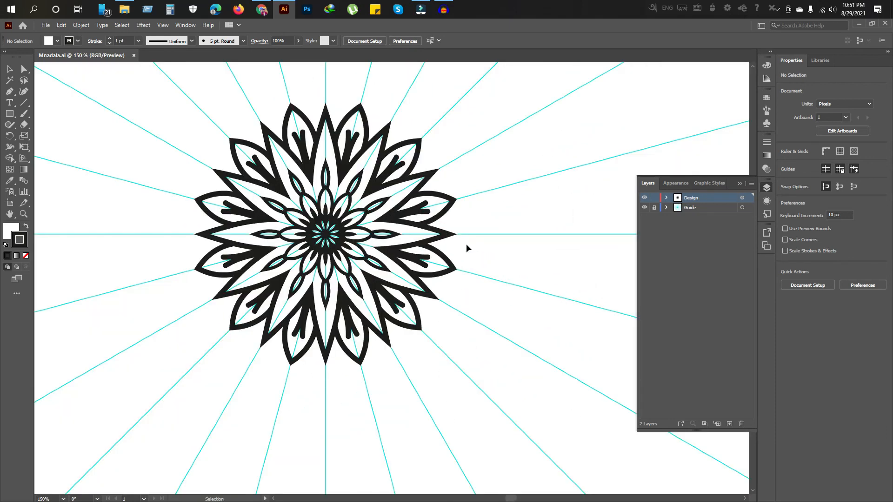
{"action": "scroll", "coordinate": [464, 247], "scroll_direction": "down", "scroll_amount": 4}
{"action": "scroll", "coordinate": [465, 248], "scroll_direction": "up", "scroll_amount": 1}
{"action": "scroll", "coordinate": [465, 248], "scroll_direction": "up", "scroll_amount": 1}
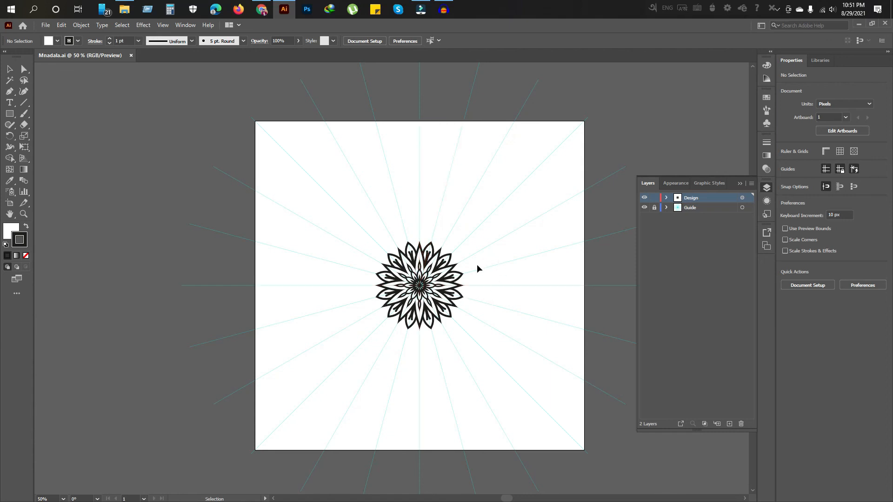
Delete all the sample mandala strokes from the Design layer, keeping the guide lines
{"action": "left_click_drag", "start_coordinate": [339, 204], "coordinate": [516, 356]}
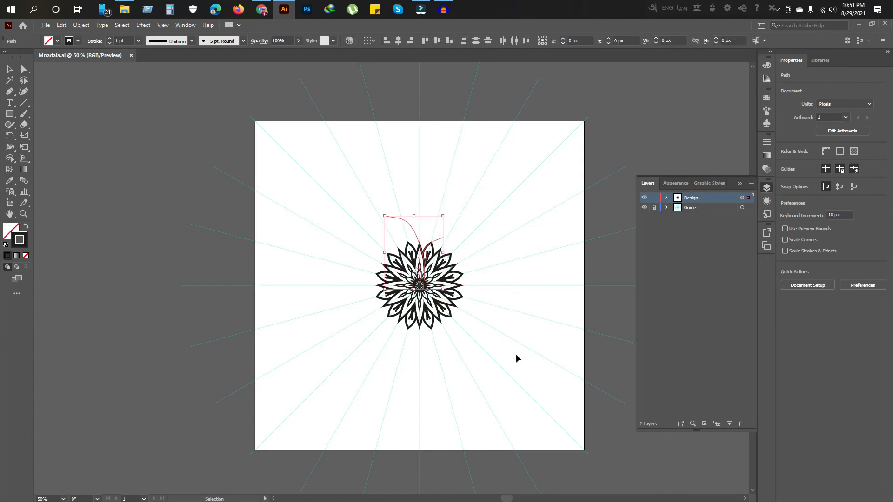
{"action": "key", "text": "Delete"}
Paint a dark mandala centre, a ring of pointed petals and a heart-tipped stem inside each petal with the 5 pt. Round brush
{"action": "scroll", "coordinate": [433, 288], "scroll_direction": "up", "scroll_amount": 6}
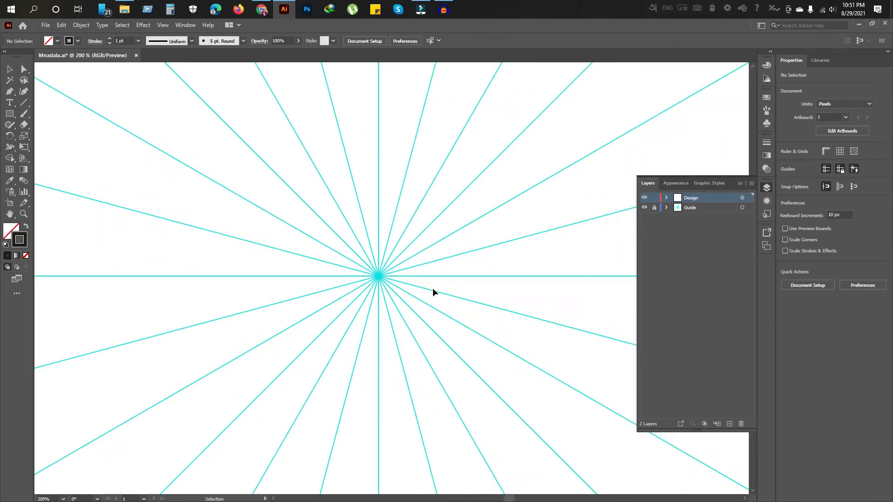
{"action": "key", "text": "b"}
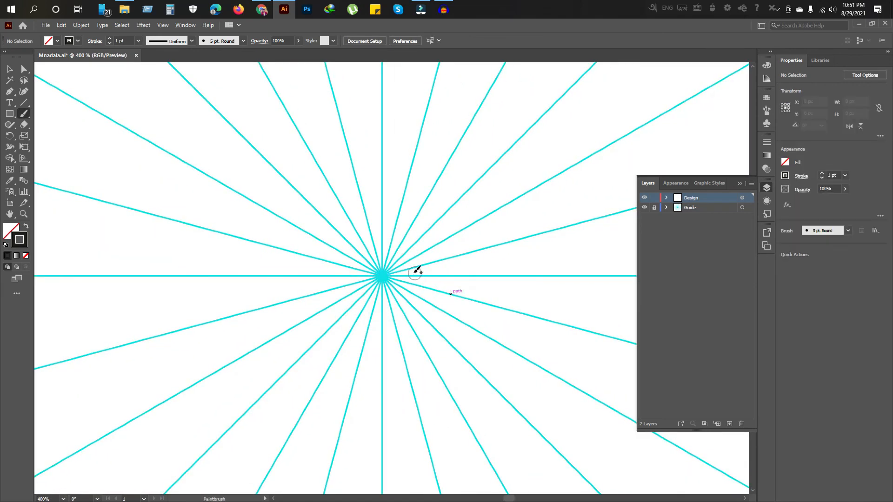
{"action": "left_click_drag", "start_coordinate": [391, 266], "coordinate": [393, 245]}
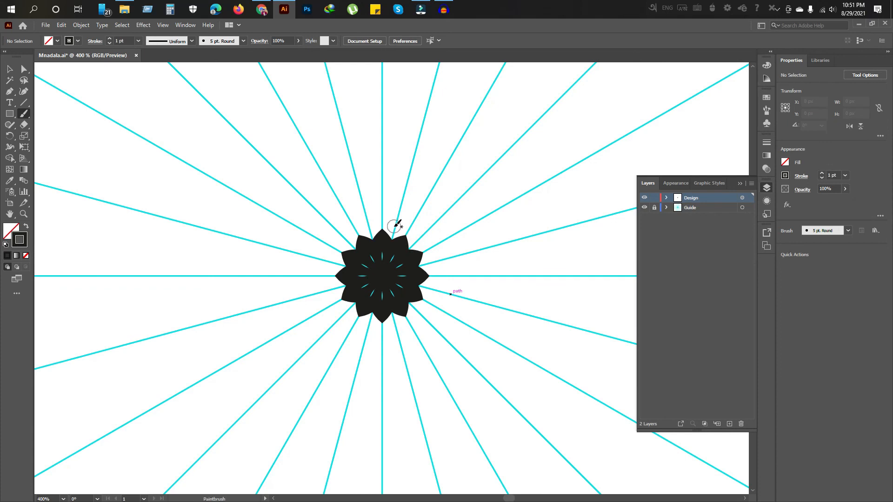
{"action": "left_click_drag", "start_coordinate": [397, 242], "coordinate": [382, 143]}
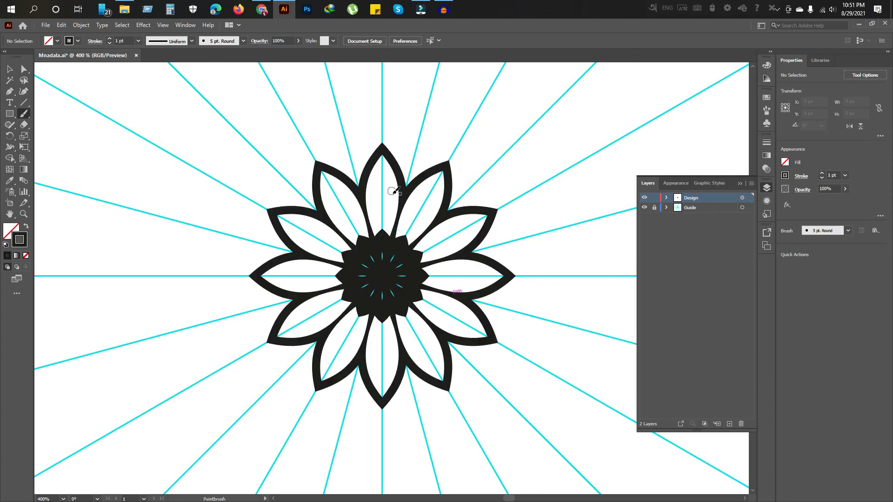
{"action": "scroll", "coordinate": [403, 224], "scroll_direction": "up", "scroll_amount": 1}
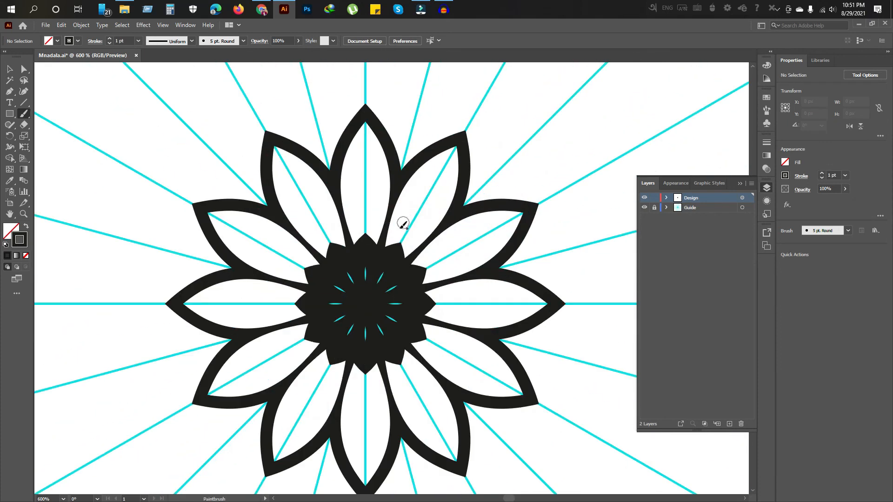
{"action": "left_click_drag", "start_coordinate": [365, 235], "coordinate": [368, 179]}
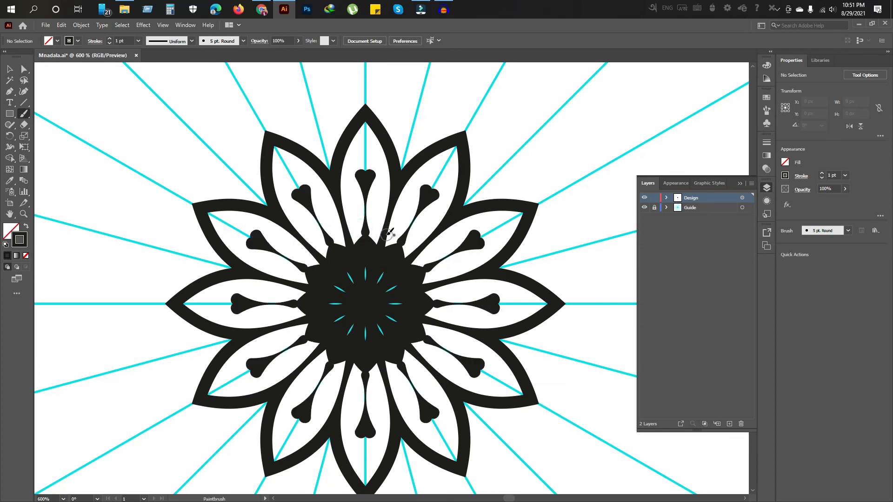
Paint an outer ring of larger pointed petals around the first petal ring, undoing the angular first attempt
{"action": "scroll", "coordinate": [387, 234], "scroll_direction": "down", "scroll_amount": 2}
{"action": "scroll", "coordinate": [389, 225], "scroll_direction": "up", "scroll_amount": 5}
{"action": "scroll", "coordinate": [388, 225], "scroll_direction": "down", "scroll_amount": 1}
{"action": "left_click_drag", "start_coordinate": [381, 215], "coordinate": [387, 375]}
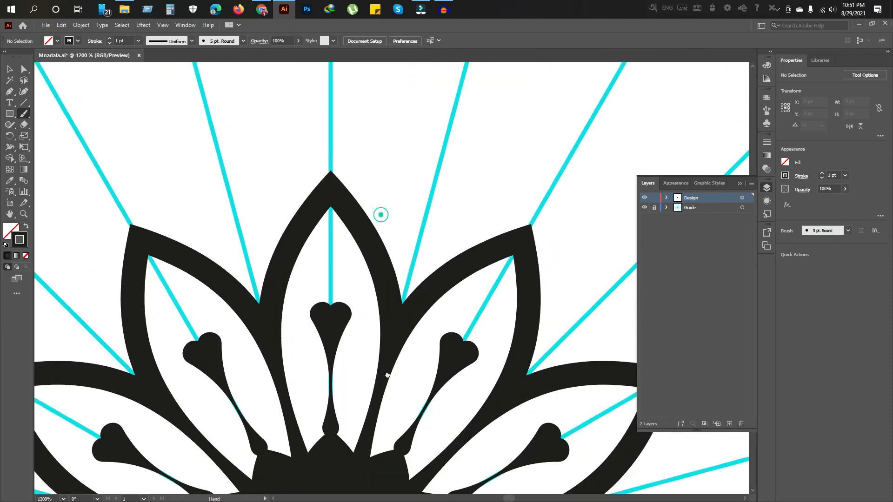
{"action": "scroll", "coordinate": [395, 367], "scroll_direction": "down", "scroll_amount": 1}
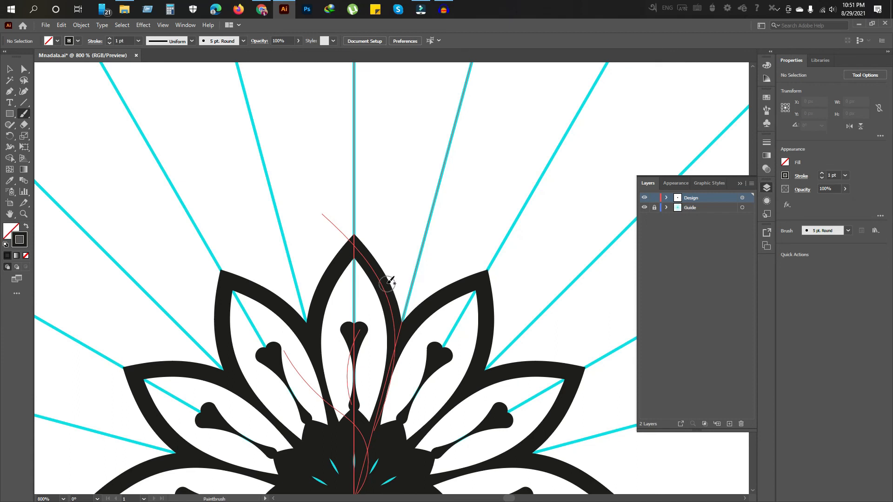
{"action": "mouse_move", "coordinate": [389, 280]}
{"action": "left_mouse_down"}
{"action": "mouse_move", "coordinate": [387, 259]}
{"action": "mouse_move", "coordinate": [415, 223]}
{"action": "mouse_move", "coordinate": [375, 204]}
{"action": "mouse_move", "coordinate": [288, 111]}
{"action": "left_mouse_up"}
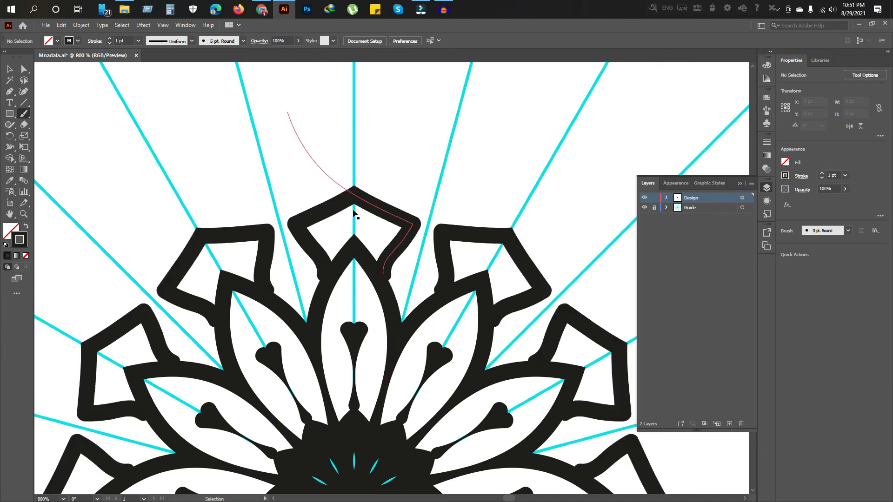
{"action": "key", "text": "ctrl+z"}
{"action": "mouse_move", "coordinate": [343, 143]}
{"action": "left_mouse_down"}
{"action": "mouse_move", "coordinate": [347, 190]}
{"action": "mouse_move", "coordinate": [418, 241]}
{"action": "mouse_move", "coordinate": [384, 302]}
{"action": "mouse_move", "coordinate": [425, 250]}
{"action": "mouse_move", "coordinate": [303, 105]}
{"action": "mouse_move", "coordinate": [311, 86]}
{"action": "left_mouse_up"}
{"action": "key", "text": "ctrl+z"}
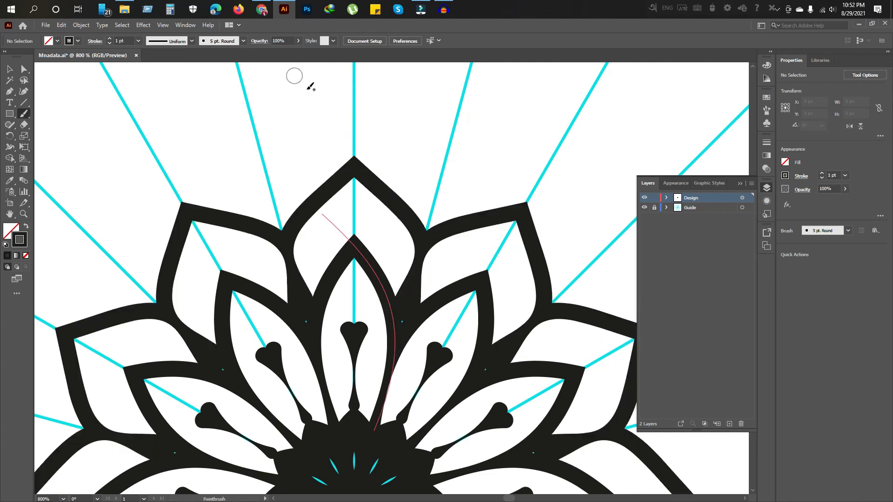
{"action": "scroll", "coordinate": [368, 182], "scroll_direction": "down", "scroll_amount": 4}
{"action": "scroll", "coordinate": [363, 181], "scroll_direction": "up", "scroll_amount": 2}
{"action": "scroll", "coordinate": [414, 245], "scroll_direction": "down", "scroll_amount": 2}
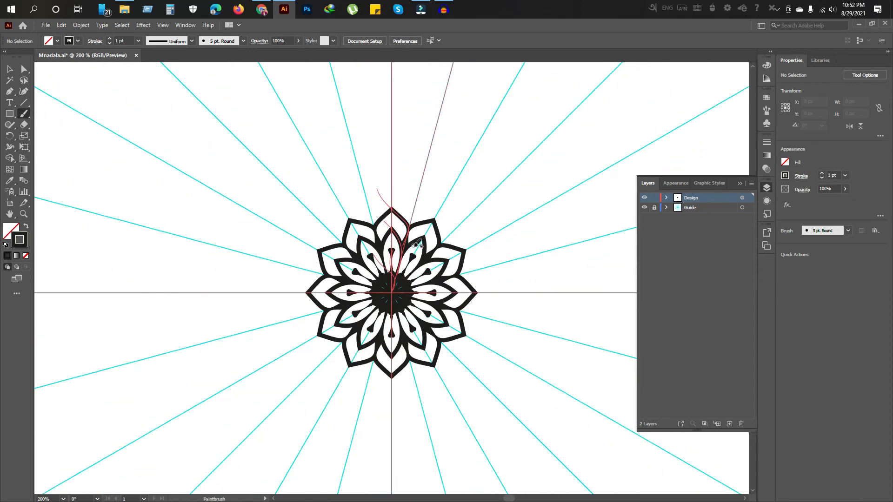
Examine the painted mandala's petal rings up close and against the whole artboard, with the Selection tool active
{"action": "scroll", "coordinate": [418, 296], "scroll_direction": "down", "scroll_amount": 3}
{"action": "scroll", "coordinate": [413, 328], "scroll_direction": "up", "scroll_amount": 2}
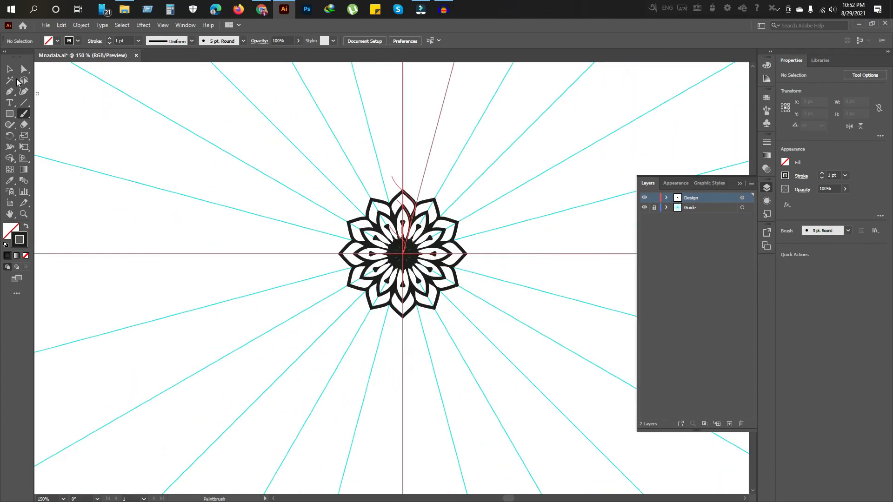
{"action": "key", "text": "v"}
{"action": "scroll", "coordinate": [442, 310], "scroll_direction": "up", "scroll_amount": 3}
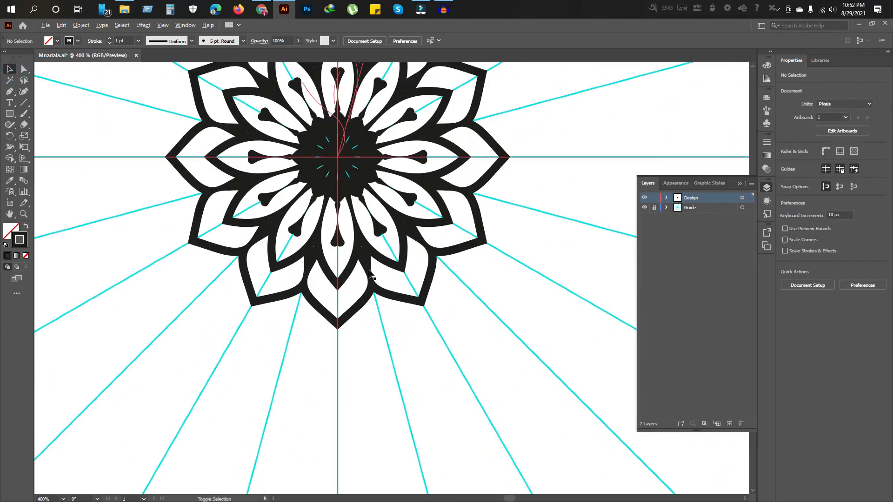
{"action": "scroll", "coordinate": [369, 274], "scroll_direction": "down", "scroll_amount": 5}
{"action": "scroll", "coordinate": [325, 235], "scroll_direction": "up", "scroll_amount": 2}
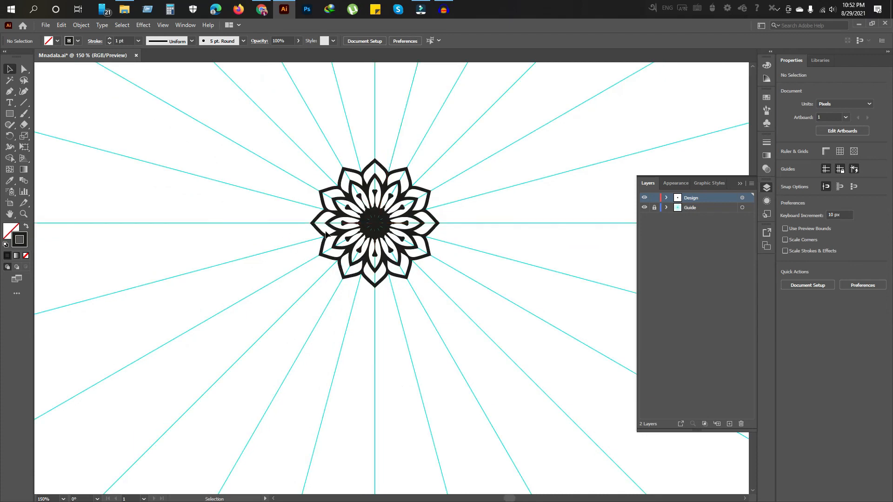
{"action": "scroll", "coordinate": [348, 285], "scroll_direction": "down", "scroll_amount": 1}
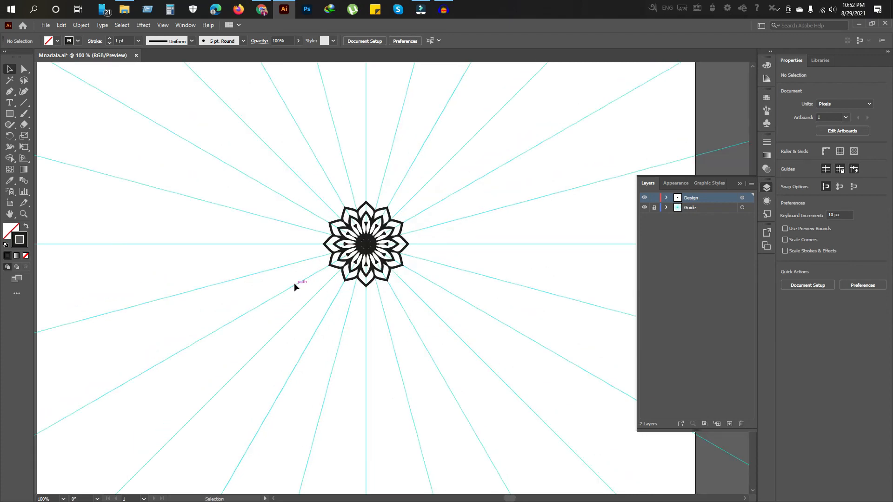
{"action": "scroll", "coordinate": [294, 282], "scroll_direction": "down", "scroll_amount": 2}
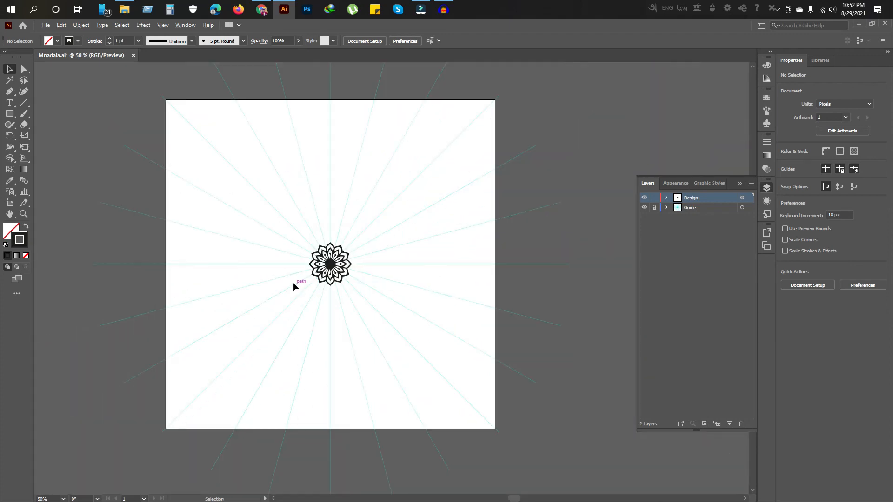
{"action": "left_click_drag", "start_coordinate": [302, 288], "coordinate": [380, 284]}
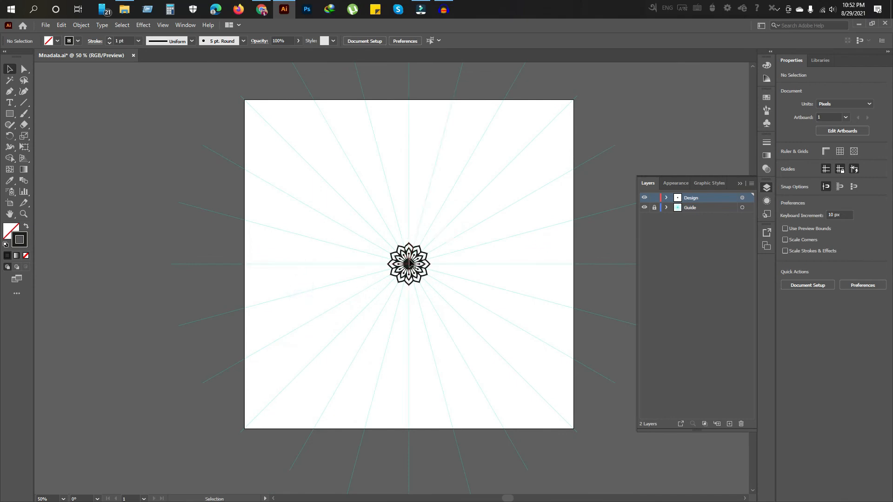
{"action": "scroll", "coordinate": [409, 255], "scroll_direction": "up", "scroll_amount": 4}
{"action": "scroll", "coordinate": [385, 289], "scroll_direction": "down", "scroll_amount": 3}
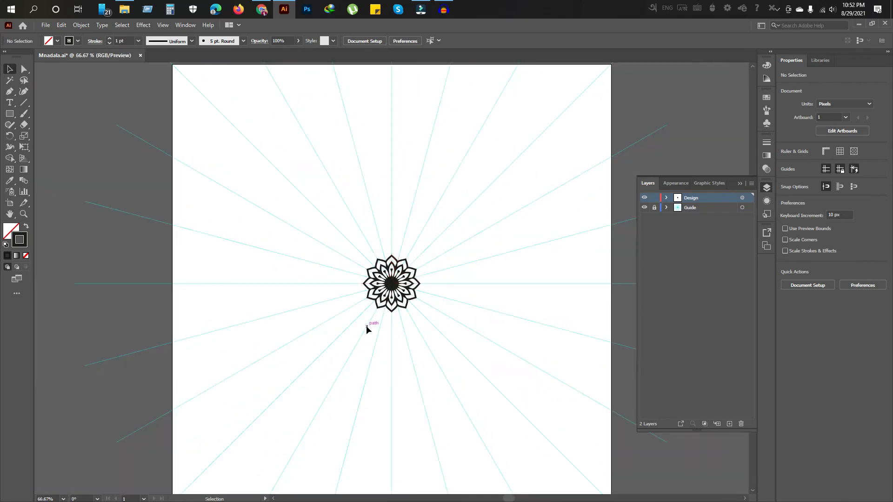